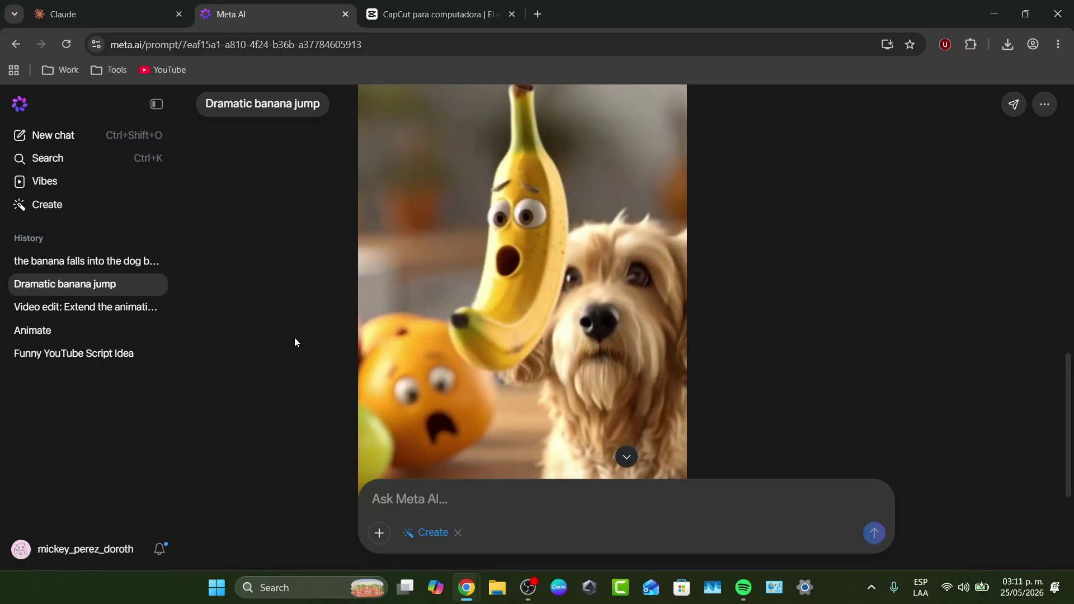
# Step: Review the earlier fruit animation chats in the history, including the extended animation, Animate, script idea and banana chats
pyautogui.click(106, 308)
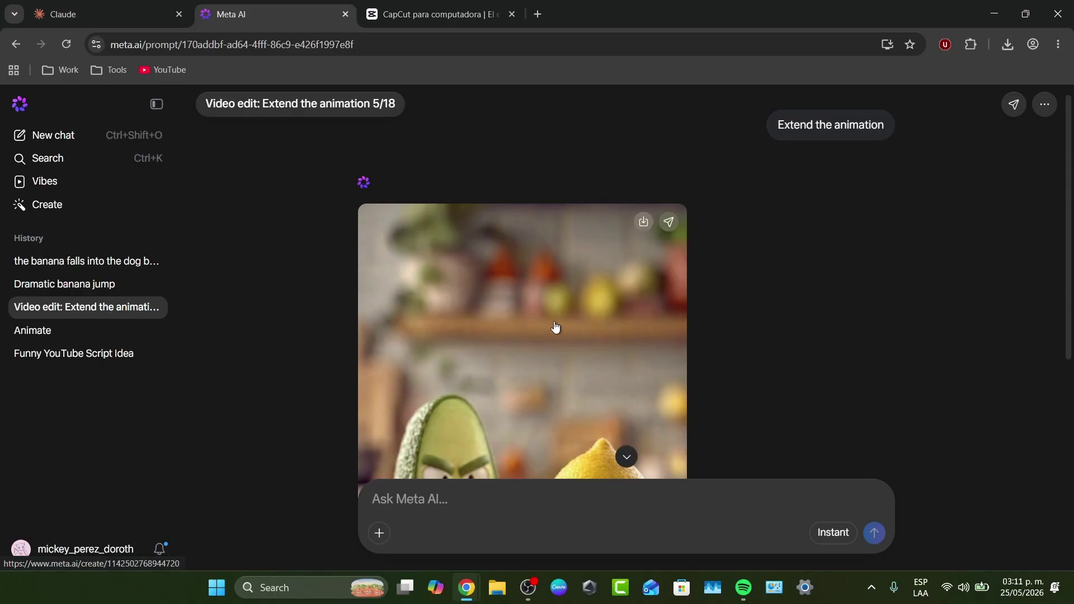
pyautogui.scroll(-4, 555, 327)
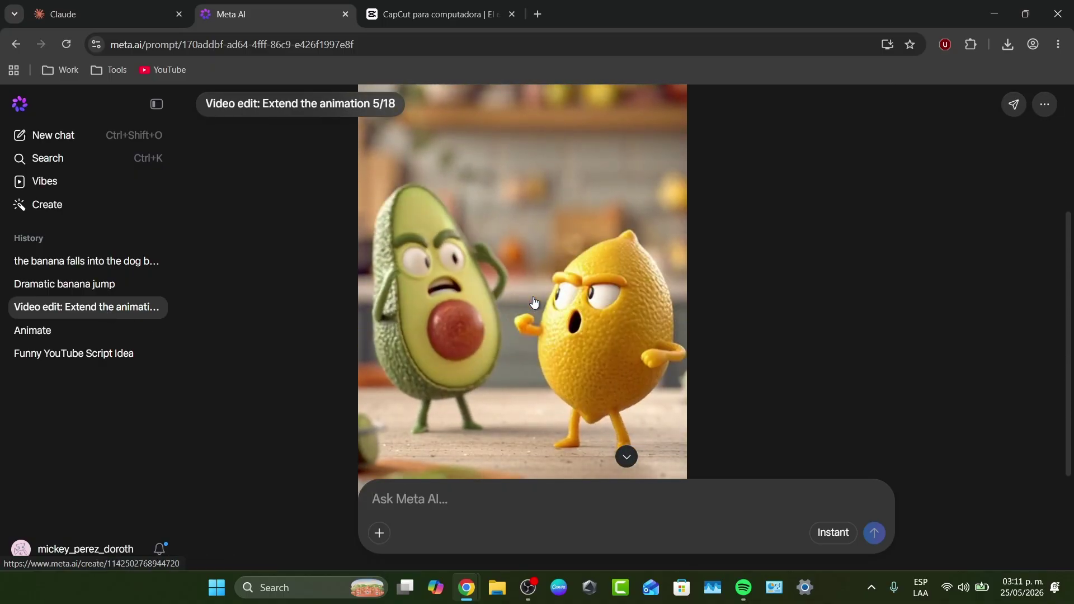
pyautogui.click(62, 330)
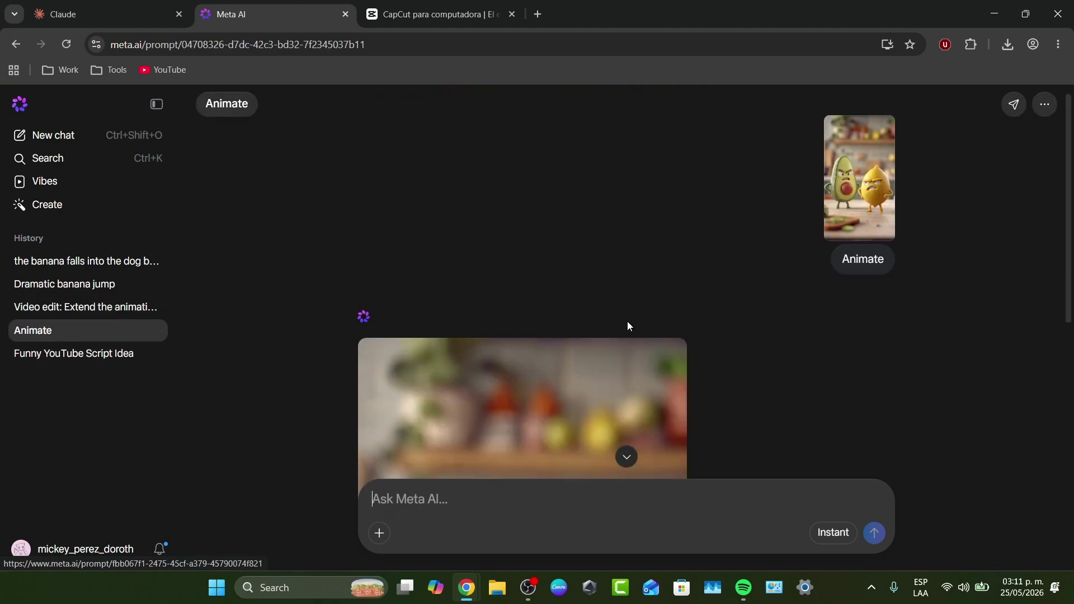
pyautogui.click(66, 361)
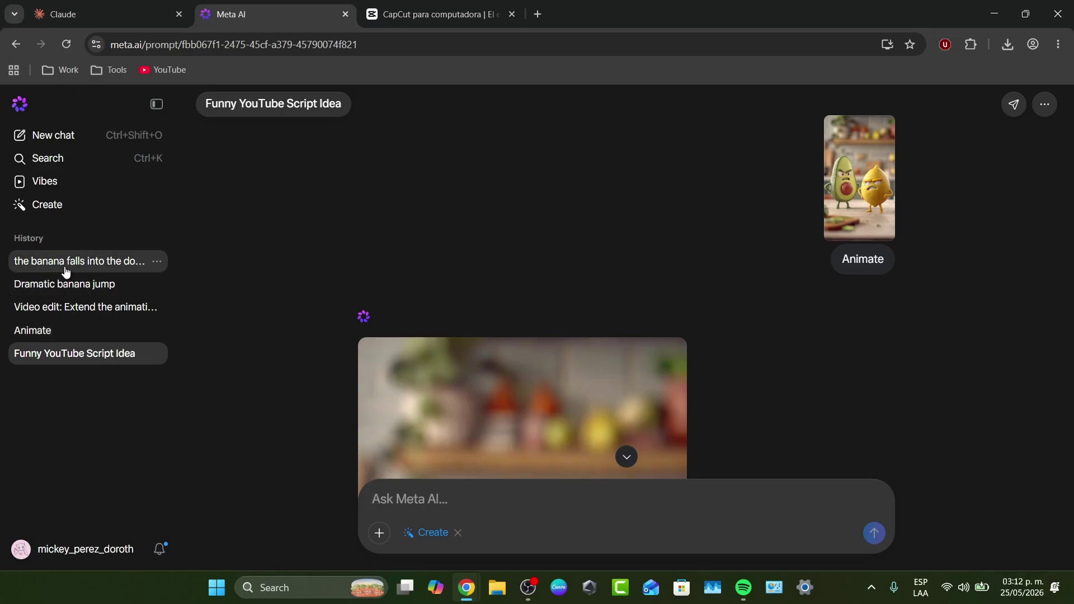
pyautogui.click(65, 284)
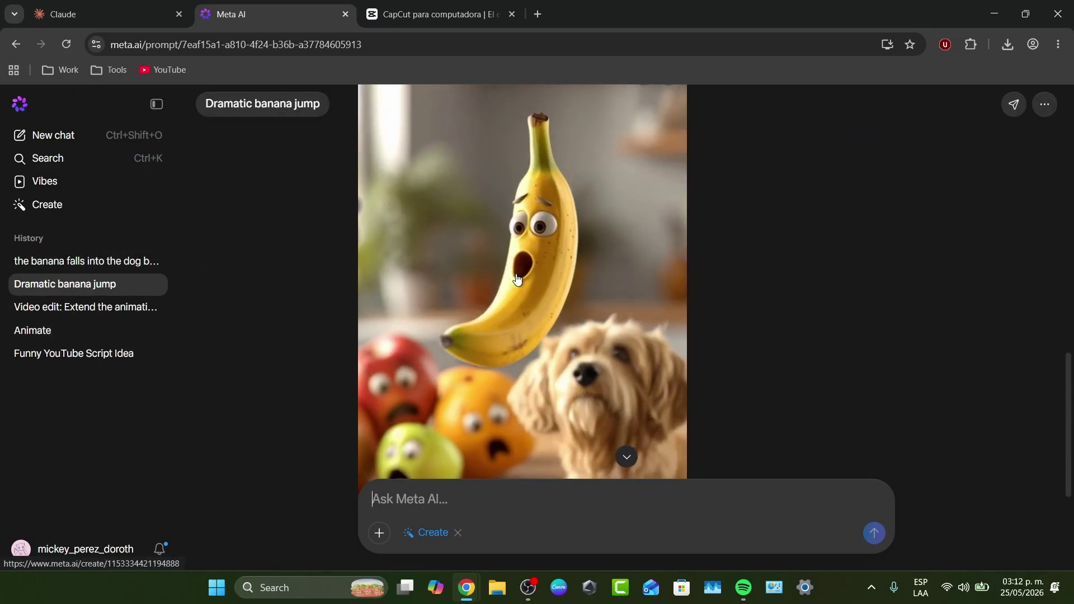
pyautogui.click(23, 262)
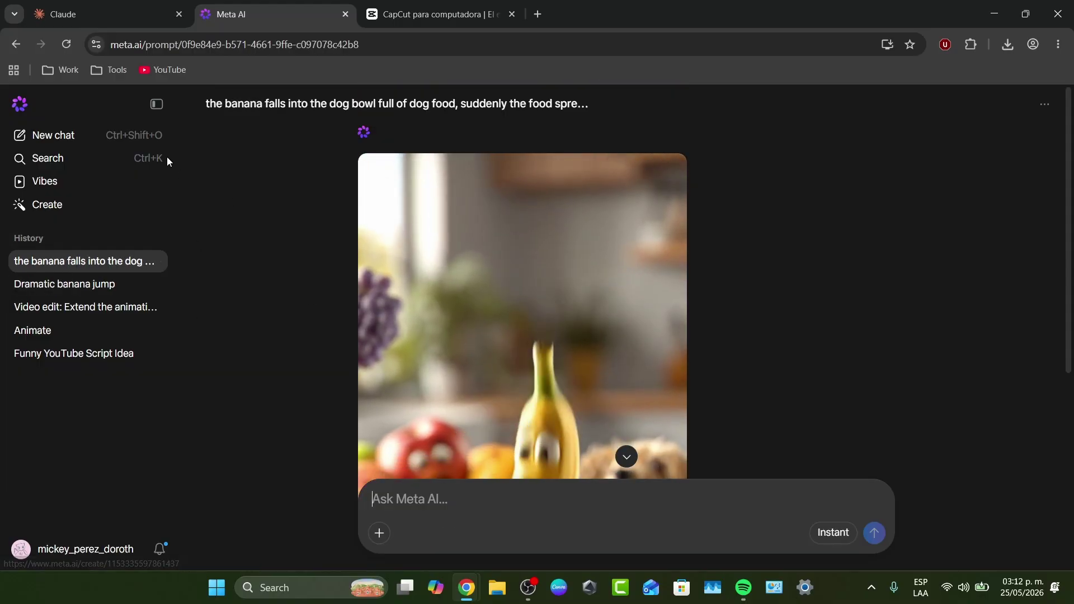
# Step: Start a new Meta AI chat, and open Gmail in a new tab with the first alternate Google account
pyautogui.click(116, 140)
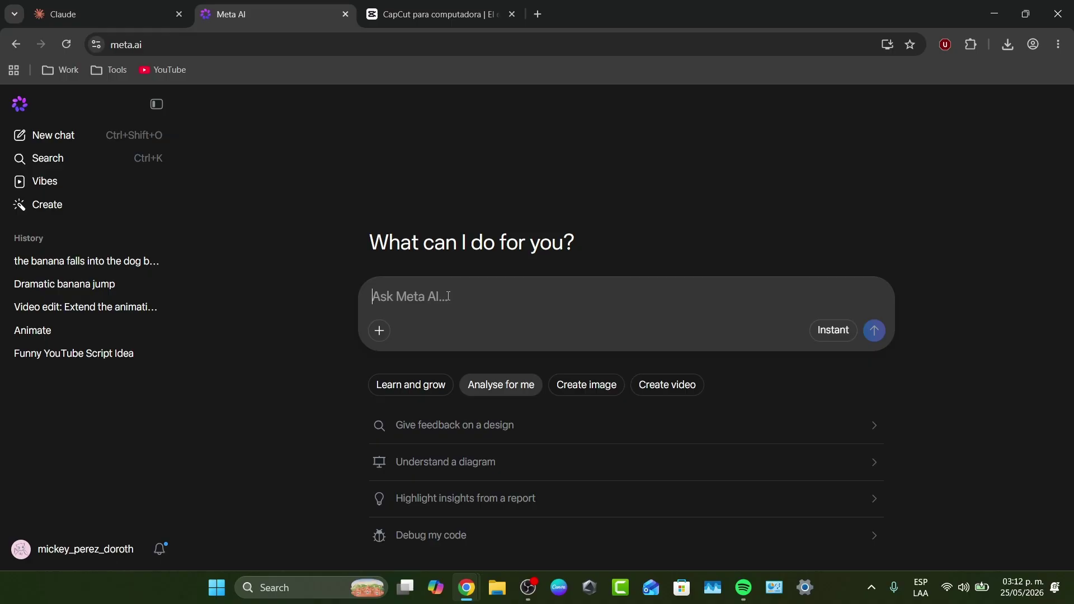
pyautogui.click(538, 14)
pyautogui.write('gm')
pyautogui.press('Return')
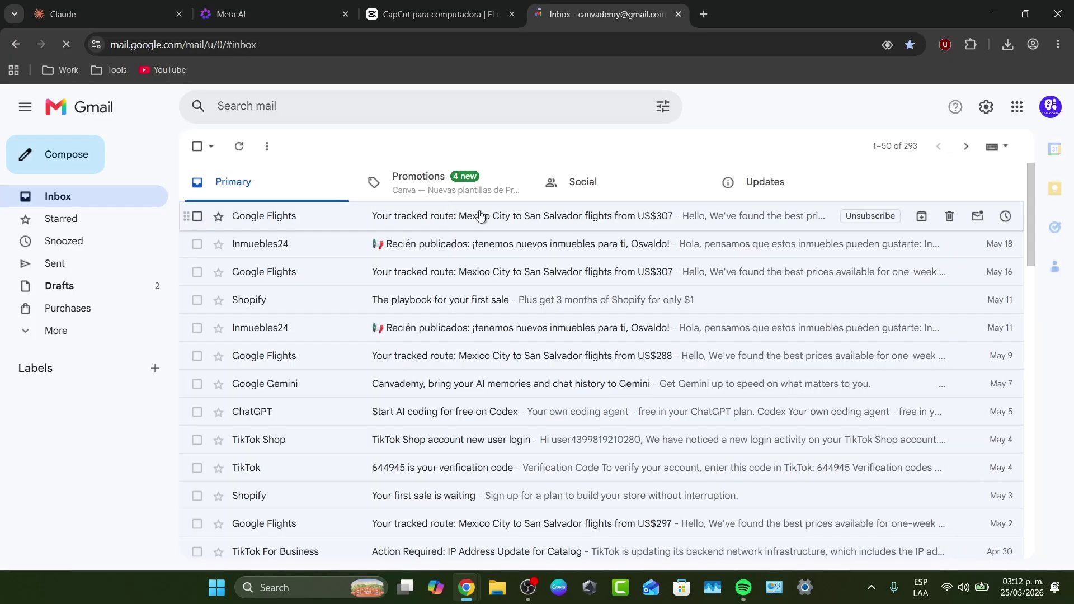
pyautogui.click(1051, 107)
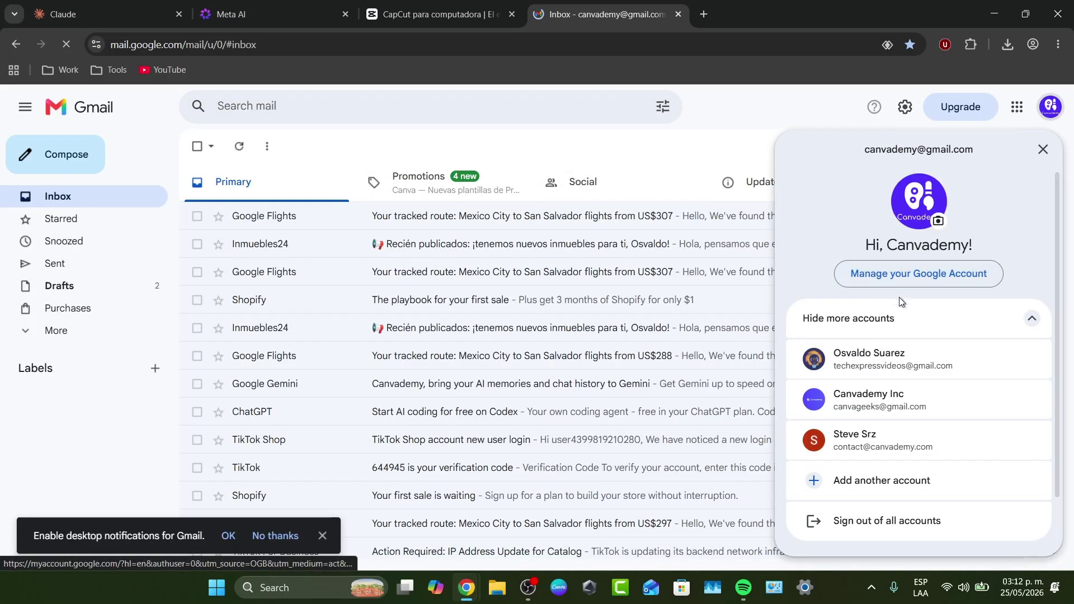
pyautogui.click(891, 364)
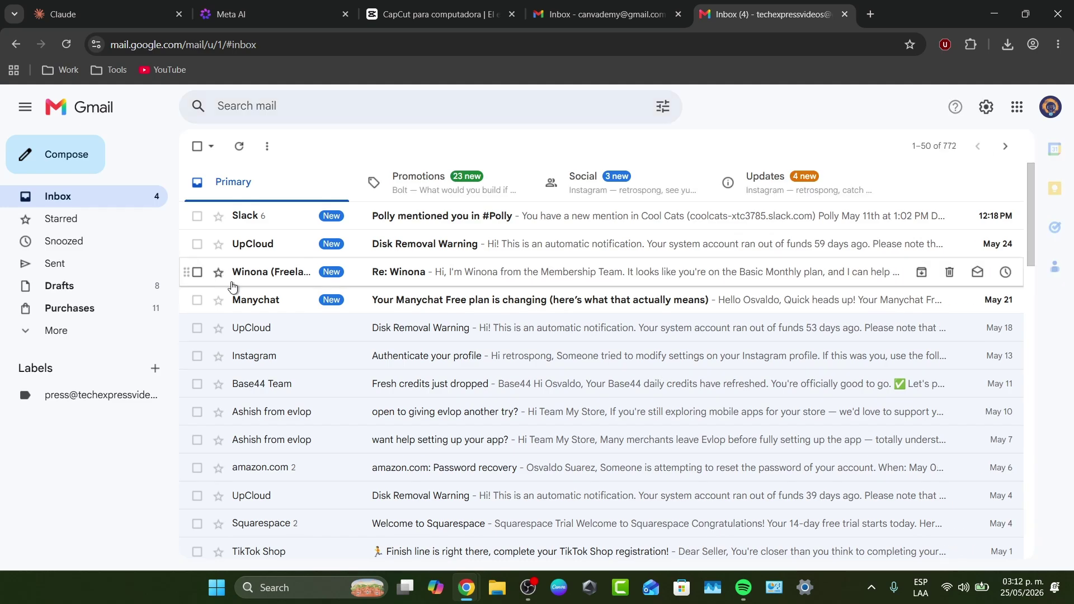
# Step: Check the inbox and Spam folder for the script prompt email, and open the newest message without a subject
pyautogui.click(277, 300)
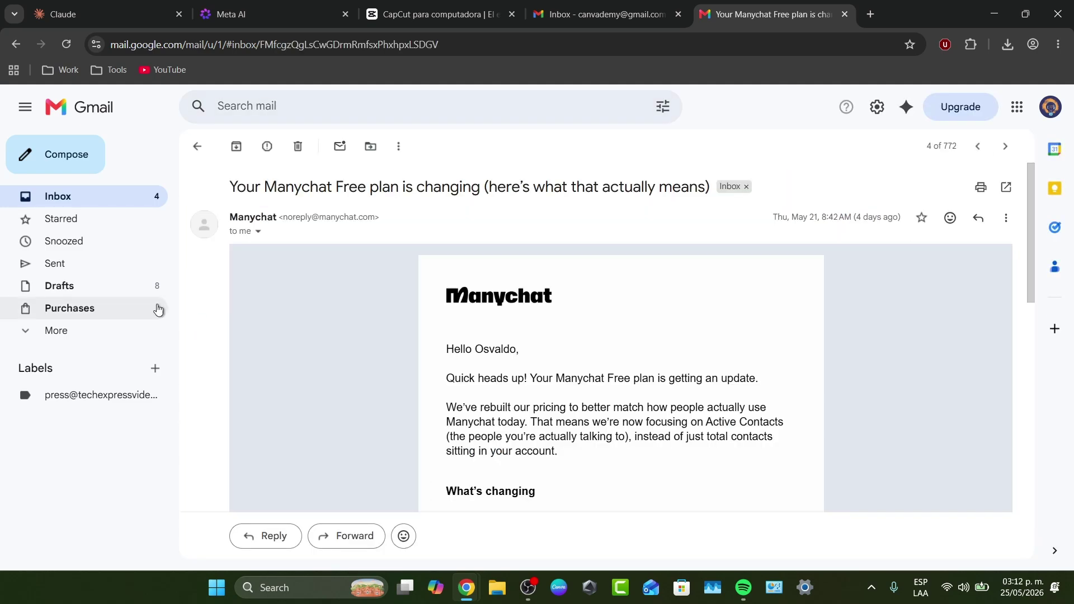
pyautogui.click(49, 339)
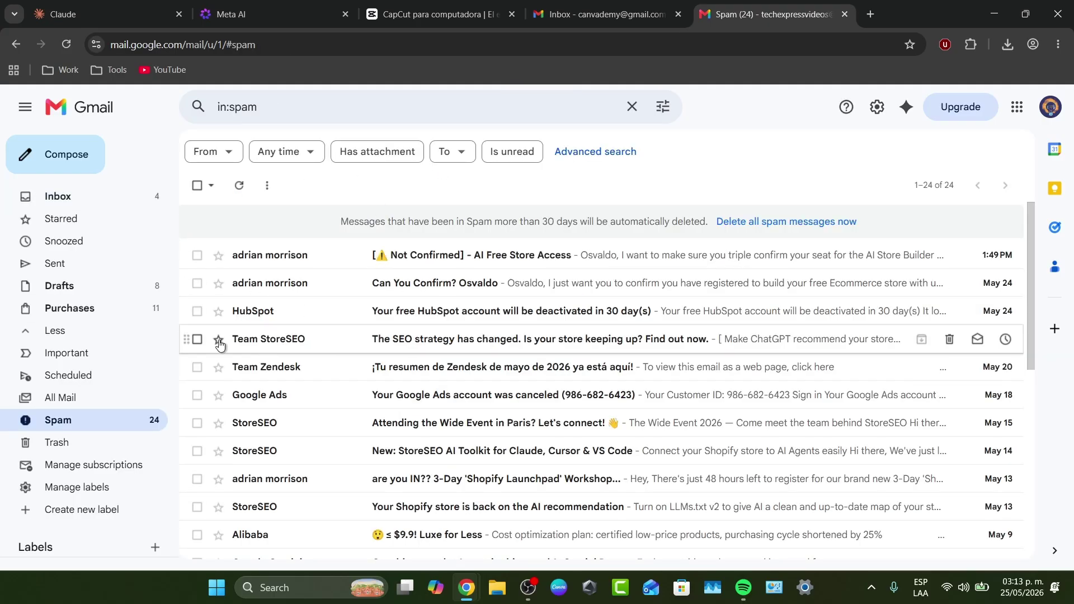
pyautogui.click(77, 200)
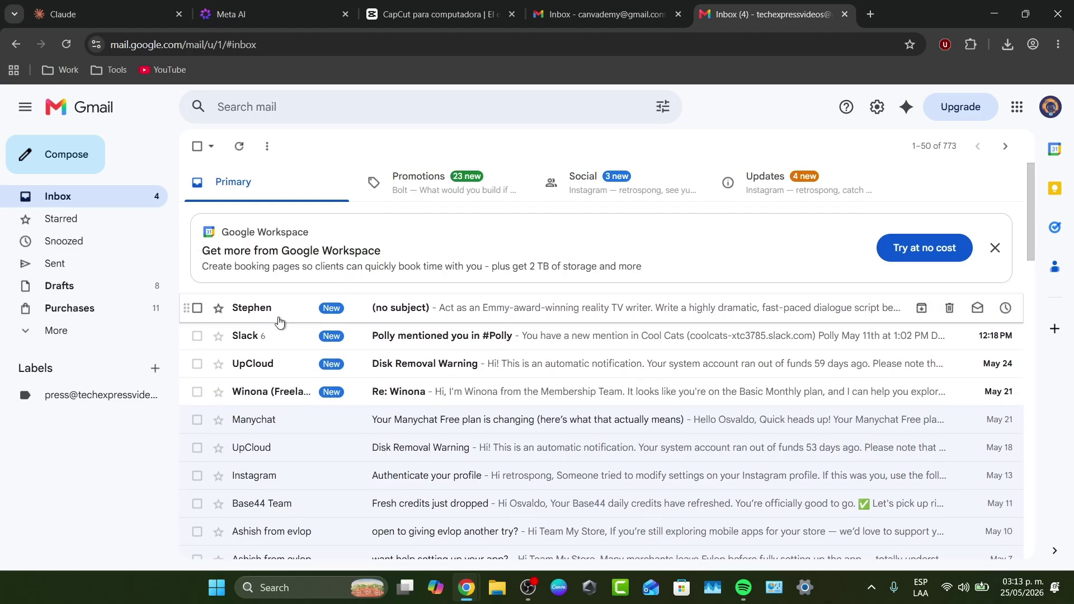
pyautogui.click(279, 320)
# Step: Copy the complete script prompt from the email body and paste it into the new Meta AI chat
pyautogui.moveTo(278, 305); pyautogui.dragTo(226, 254)
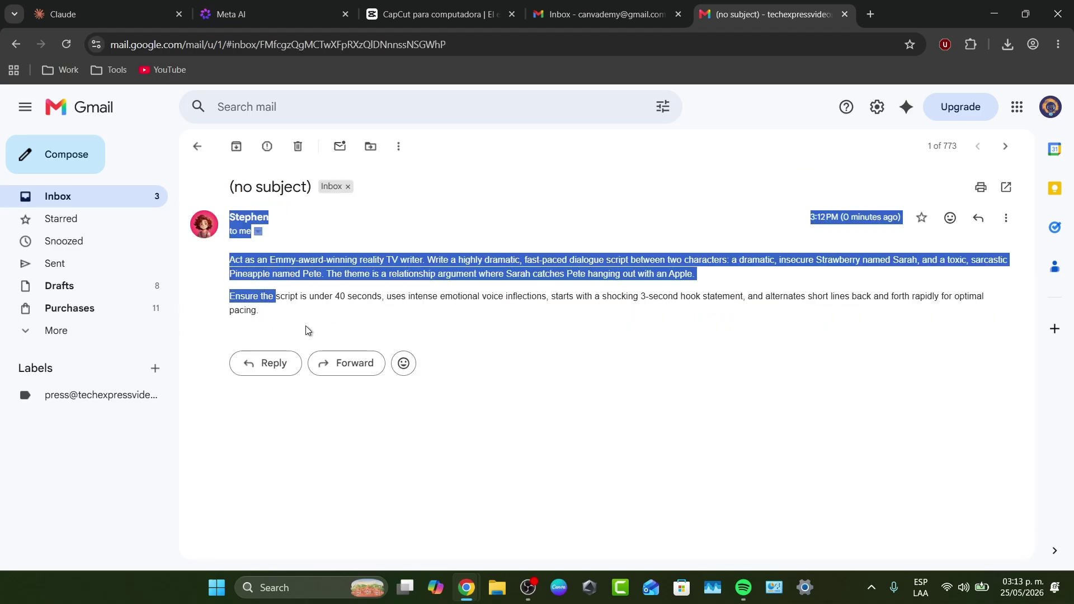
pyautogui.moveTo(306, 330); pyautogui.dragTo(228, 259)
pyautogui.hotkey('ctrl', 'c')
pyautogui.hotkey('ctrl', 'shift', 'Tab')
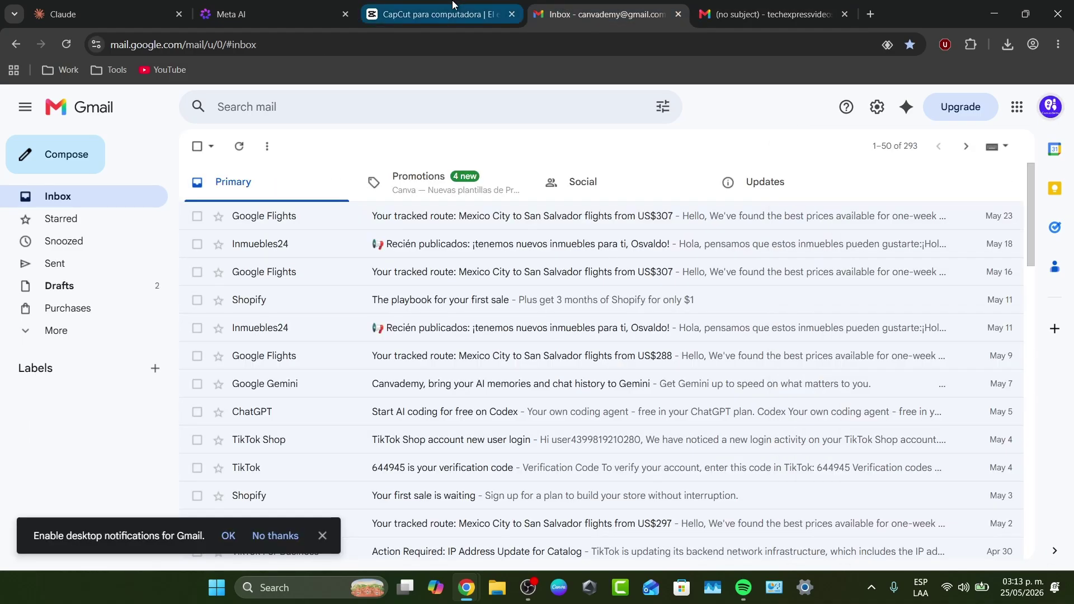
pyautogui.hotkey('ctrl', 'shift', 'Tab')
pyautogui.hotkey('ctrl', 'shift', 'Tab')
pyautogui.hotkey('ctrl', 'v')
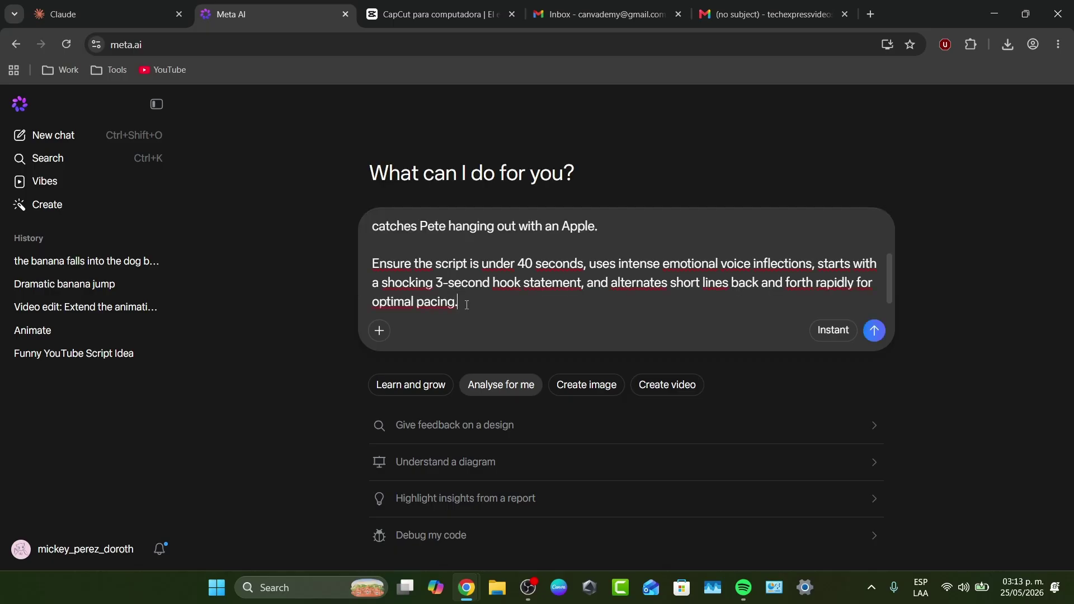
# Step: Review the pasted prompt and change the script's length limit to under 20 seconds
pyautogui.scroll(3, 499, 307)
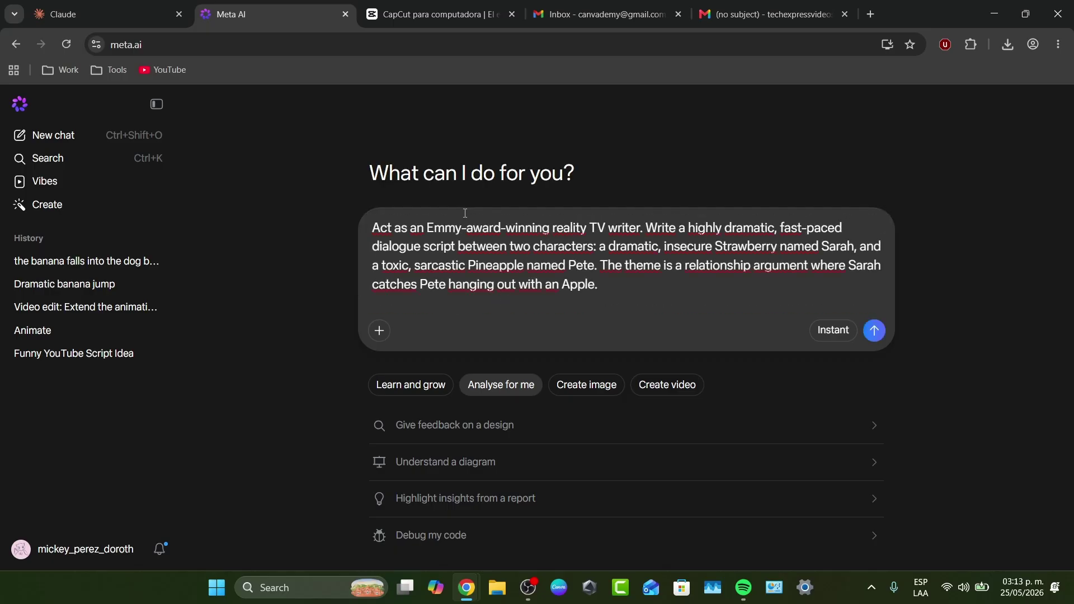
pyautogui.moveTo(472, 228); pyautogui.dragTo(631, 235)
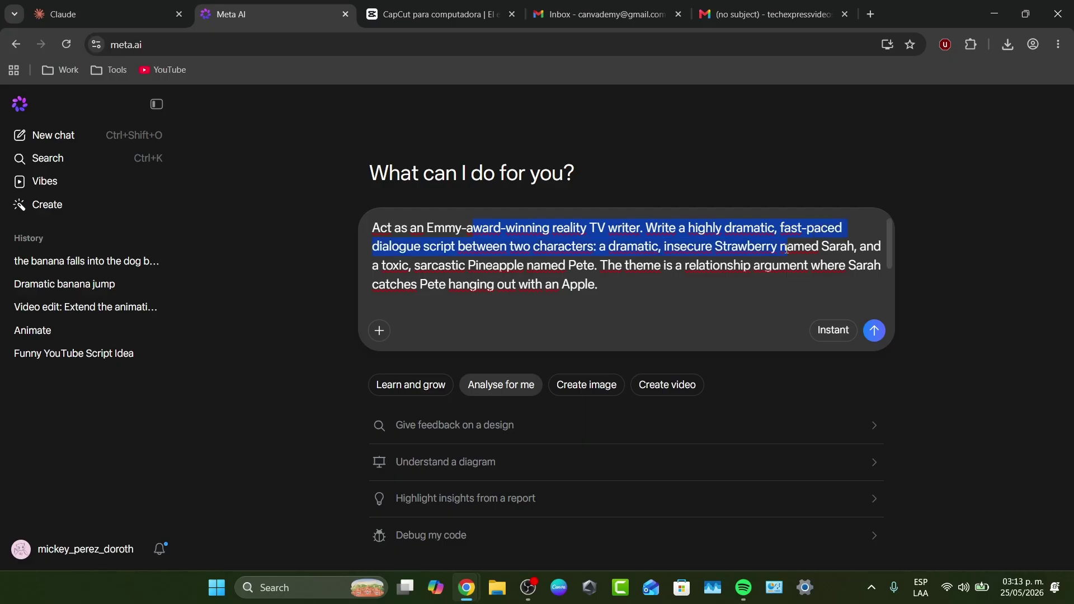
pyautogui.moveTo(786, 248); pyautogui.dragTo(776, 226)
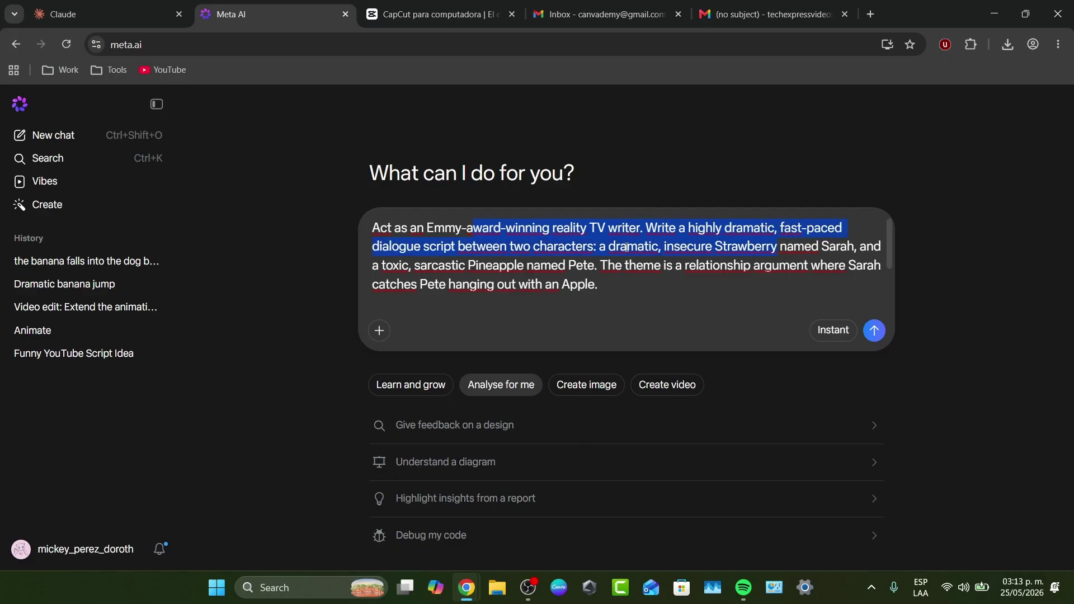
pyautogui.moveTo(608, 249); pyautogui.dragTo(745, 264)
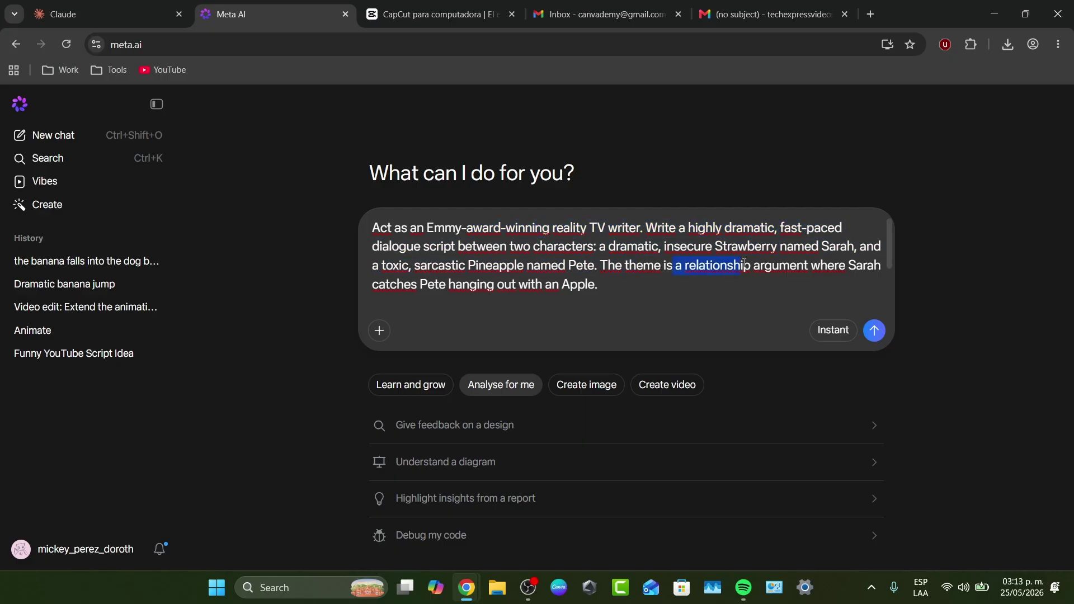
pyautogui.scroll(-2, 509, 274)
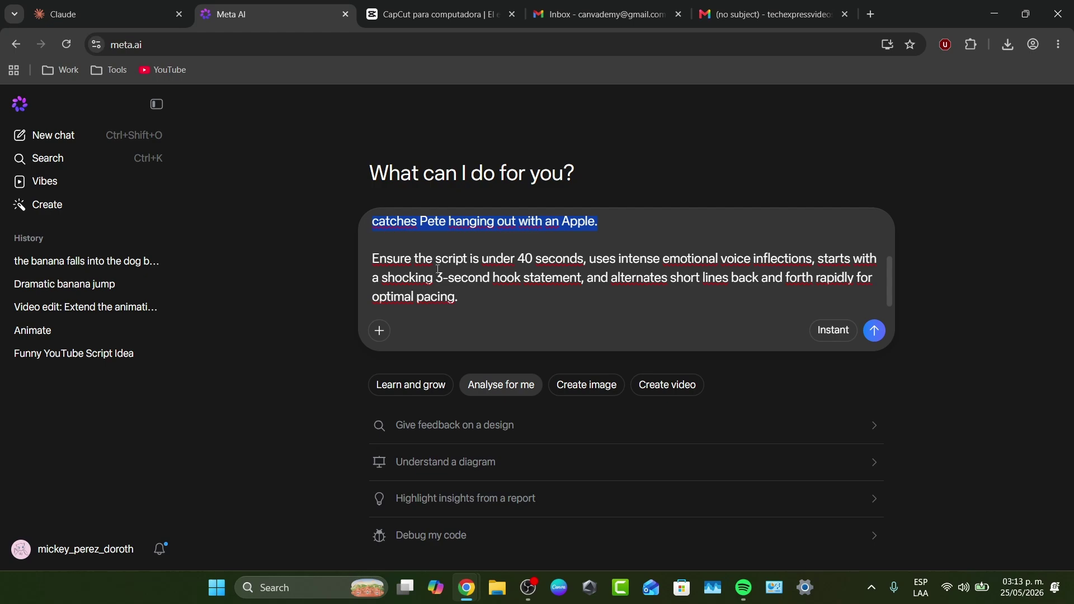
pyautogui.moveTo(438, 269); pyautogui.dragTo(543, 263)
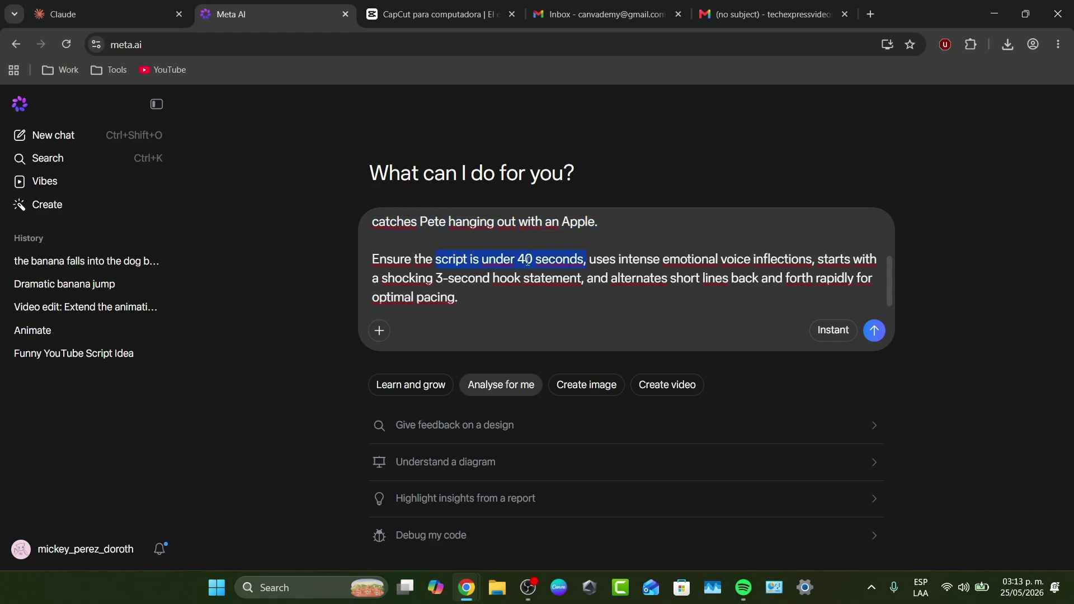
pyautogui.press('BackSpace')
pyautogui.write('2')
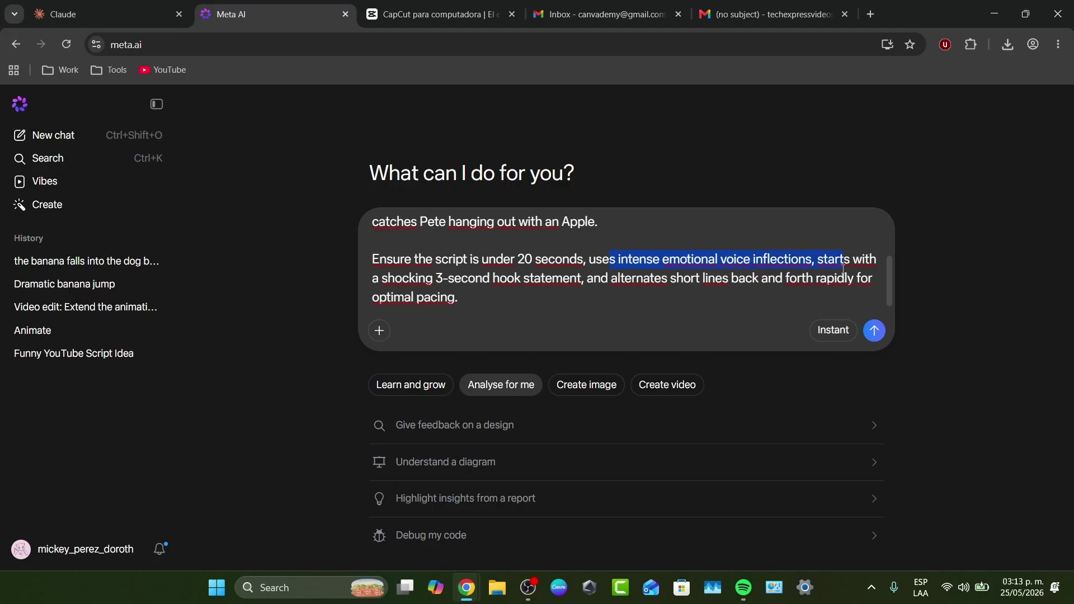
pyautogui.moveTo(844, 269); pyautogui.dragTo(863, 266)
pyautogui.moveTo(618, 269); pyautogui.dragTo(662, 280)
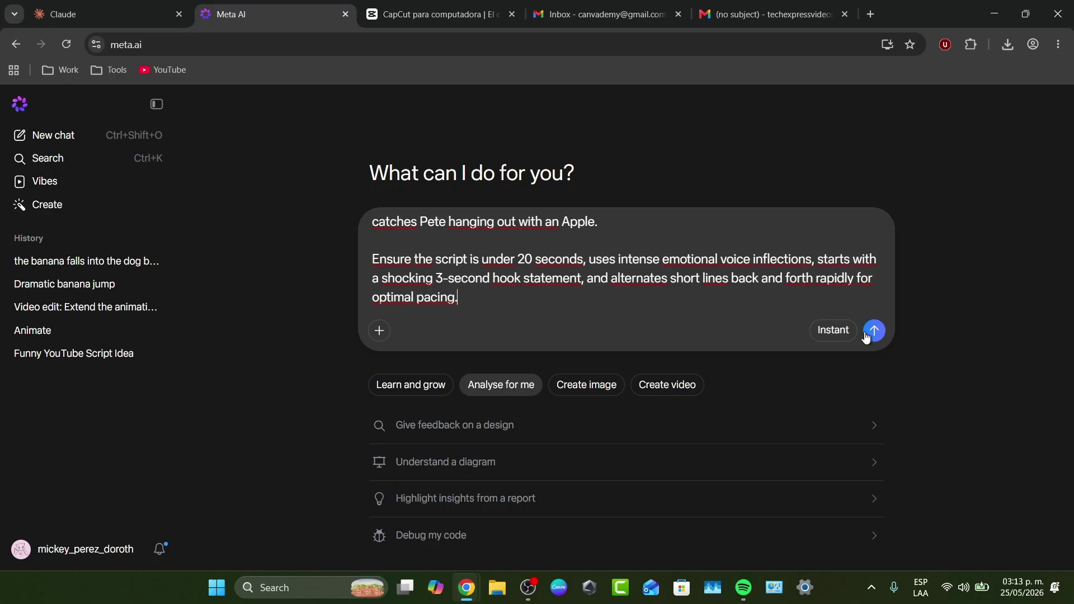
# Step: Set the response mode to Thinking and submit the script prompt
pyautogui.click(437, 386)
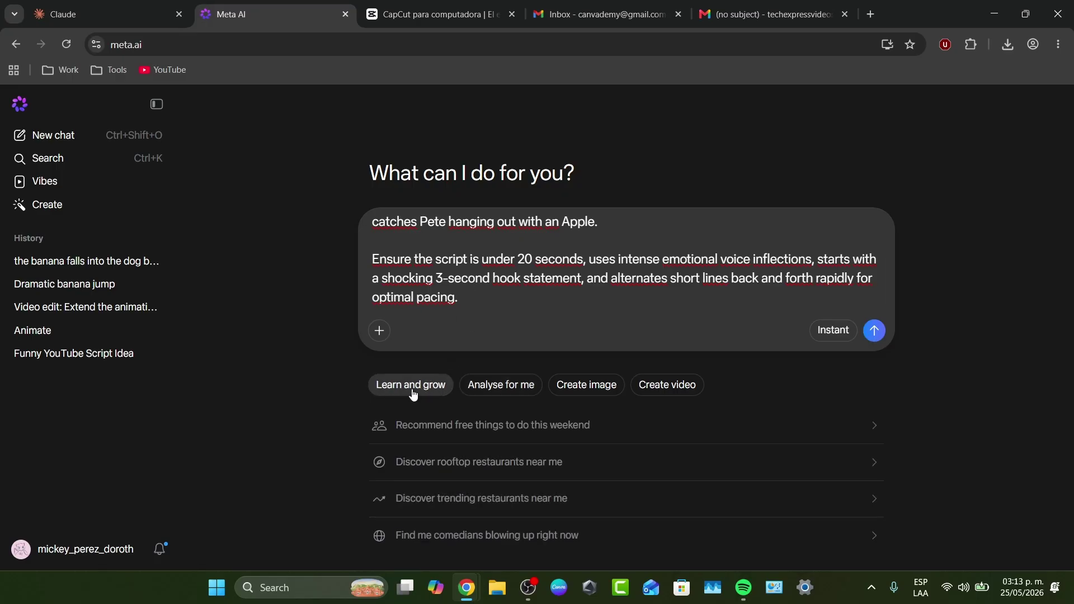
pyautogui.click(832, 335)
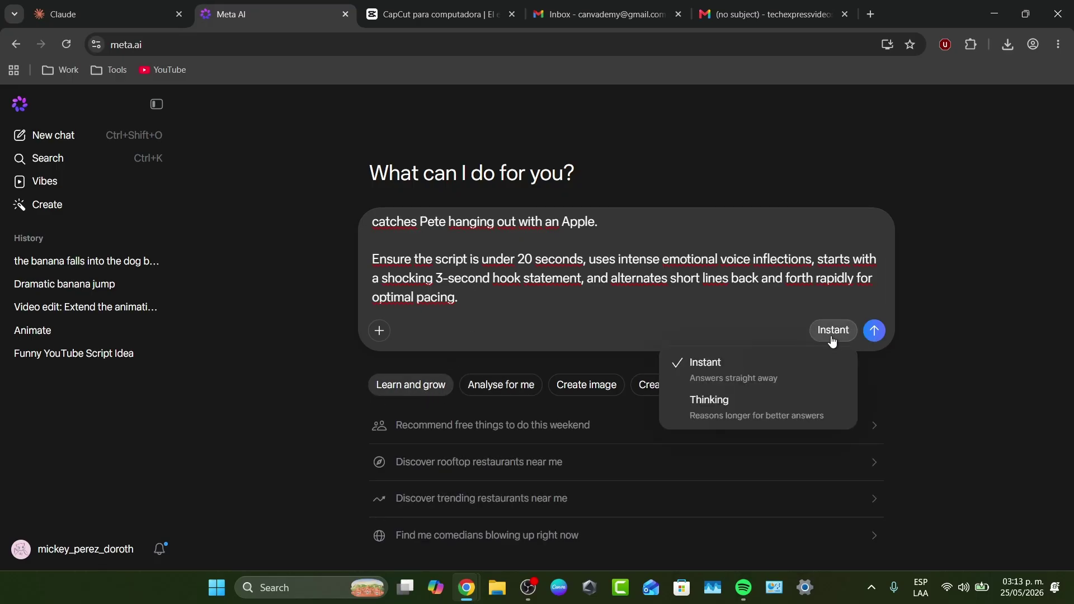
pyautogui.click(798, 405)
pyautogui.click(875, 331)
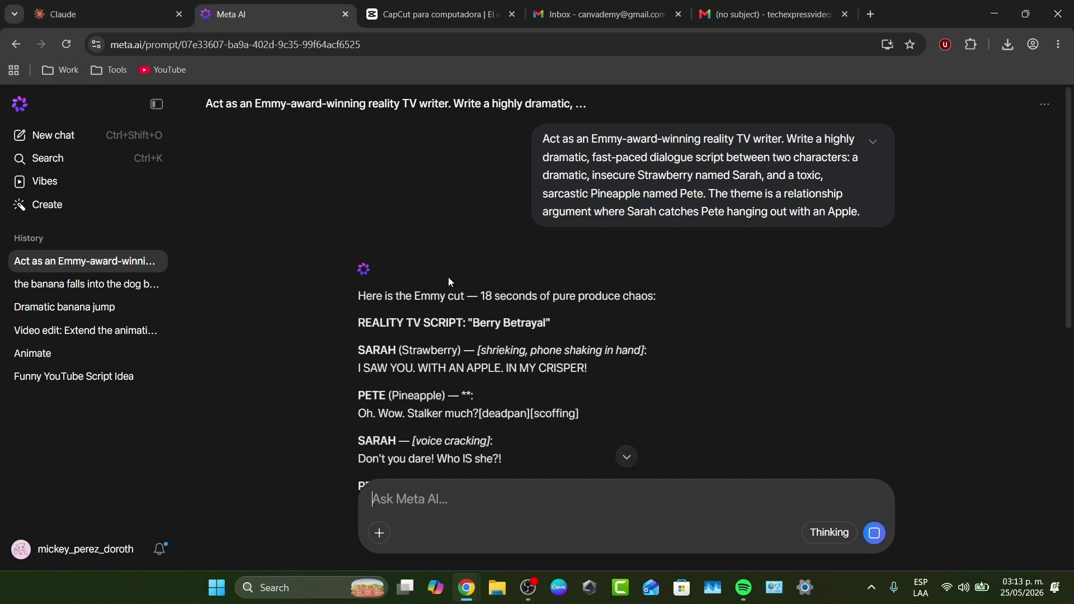
# Step: Begin a follow-up image prompt: "Now, made a hyper realistic 3D Cartoon strawberry character with expressive, wide emotional eye and a closed mouth."
pyautogui.scroll(-3, 448, 277)
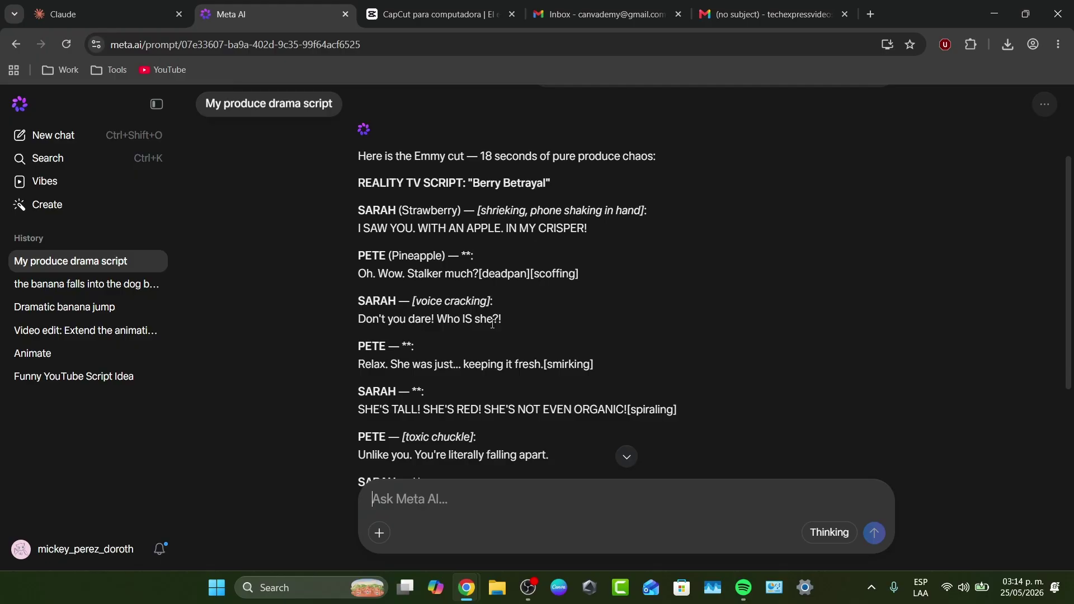
pyautogui.scroll(-6, 492, 325)
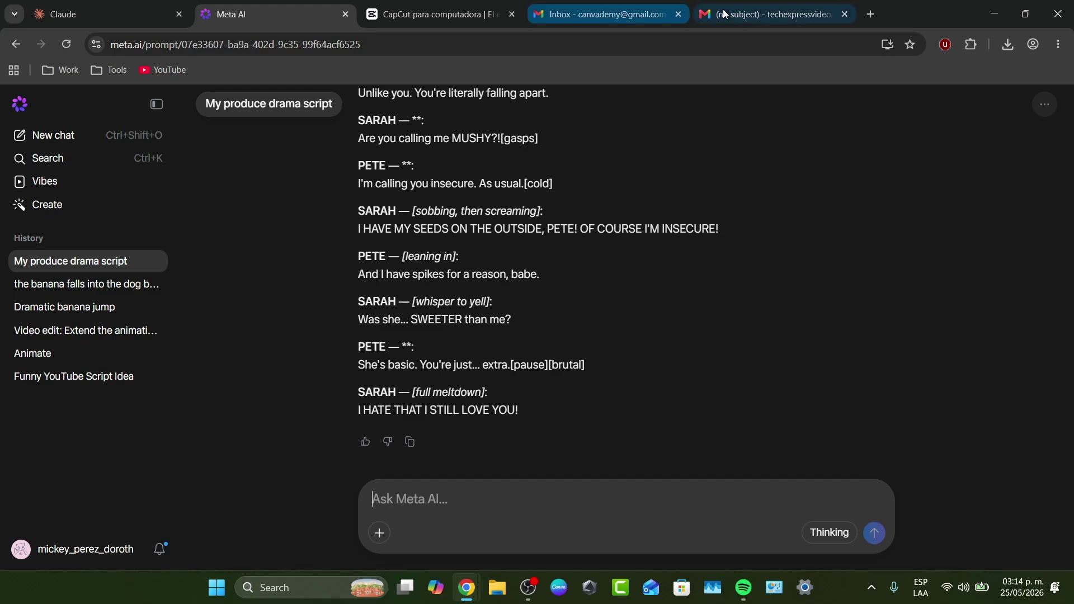
pyautogui.write('N')
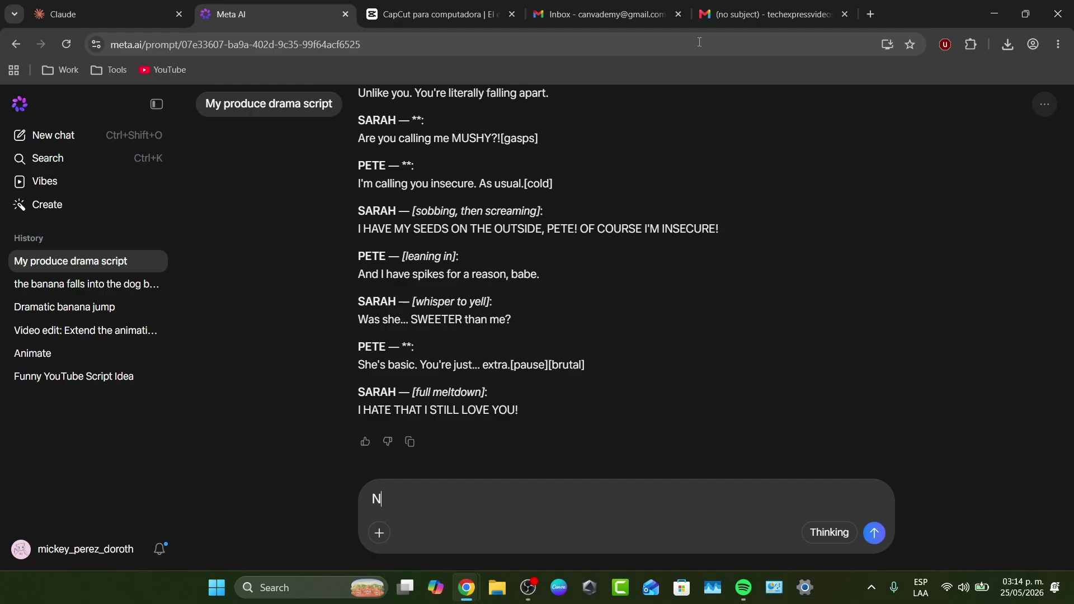
pyautogui.write('ow, made a hyper ')
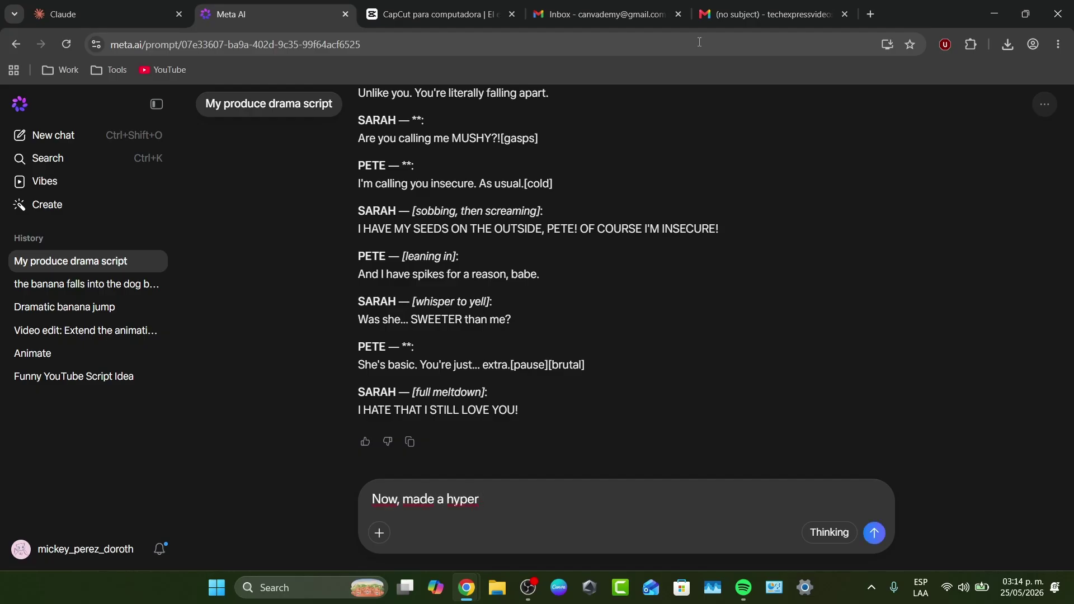
pyautogui.write('realistic 3D Cartoon st')
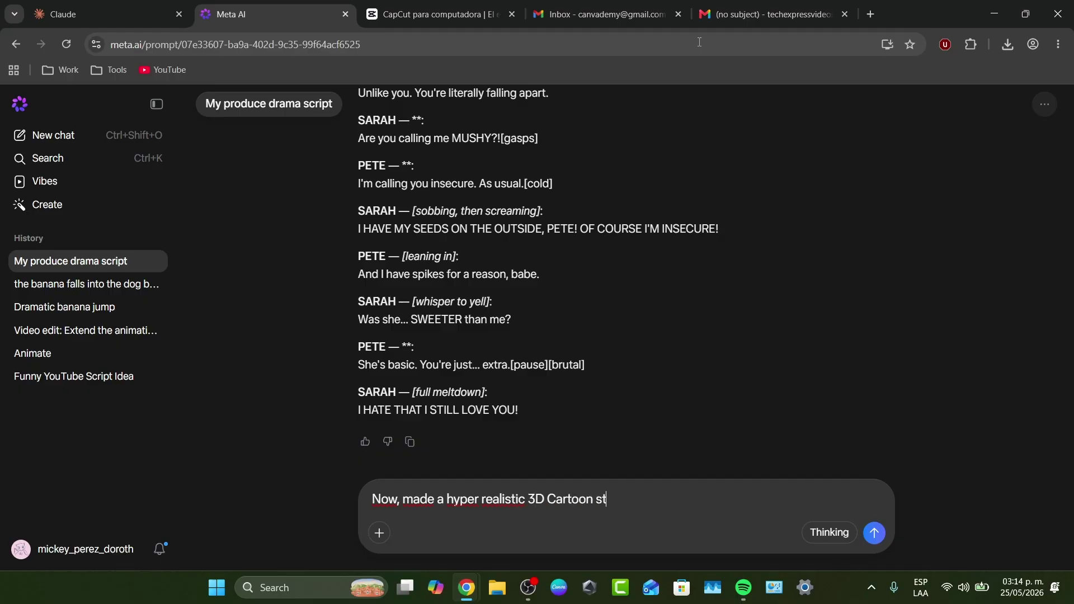
pyautogui.write('rawberry chara')
pyautogui.press('BackSpace')
pyautogui.press('BackSpace')
pyautogui.write('aracter')
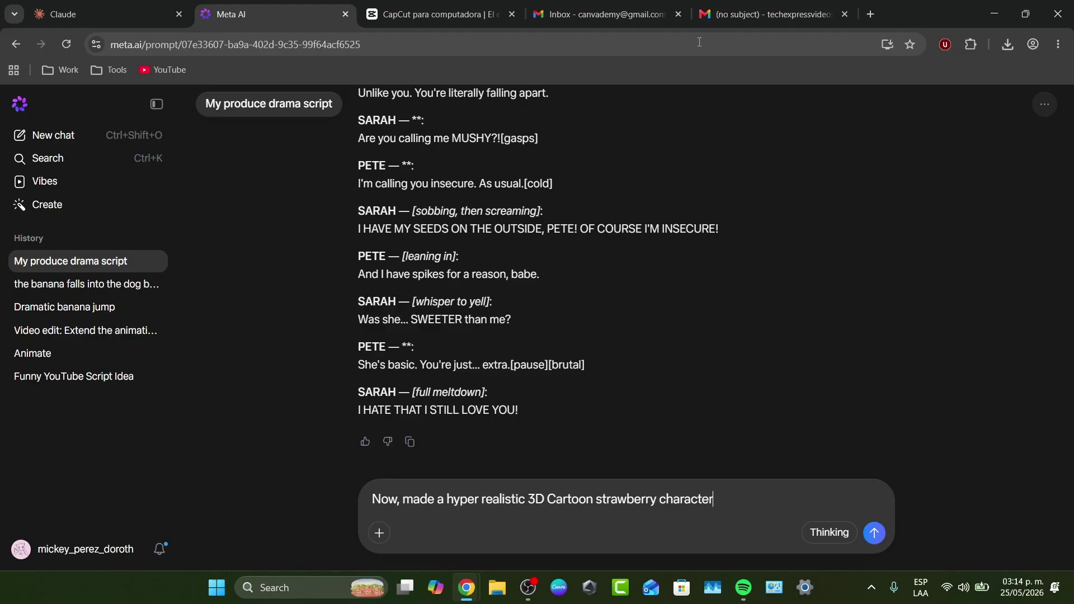
pyautogui.write(' with expressive, wide emo')
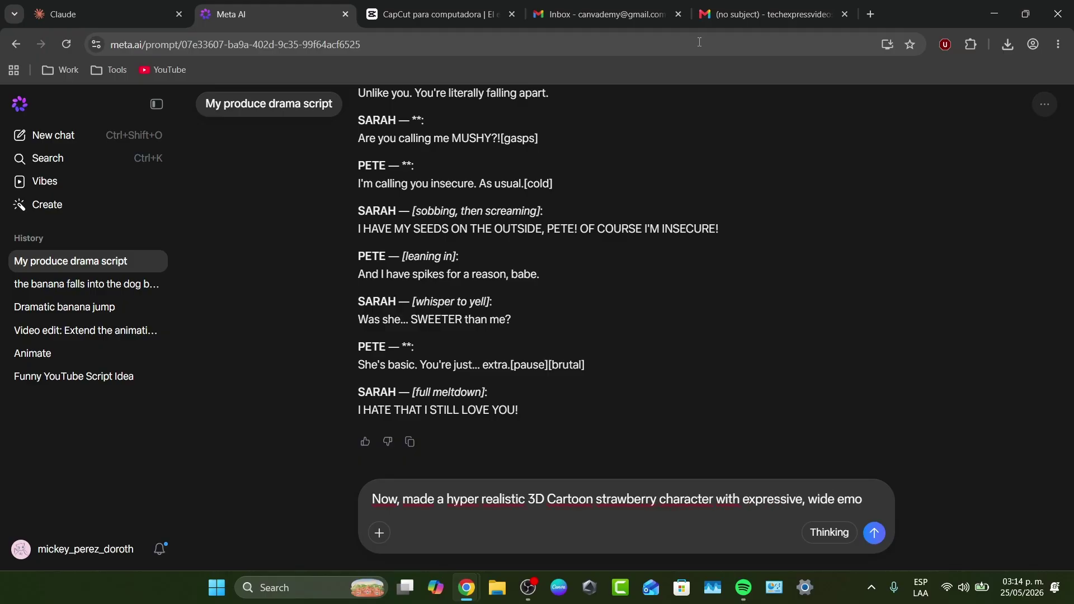
pyautogui.write('tional eye and')
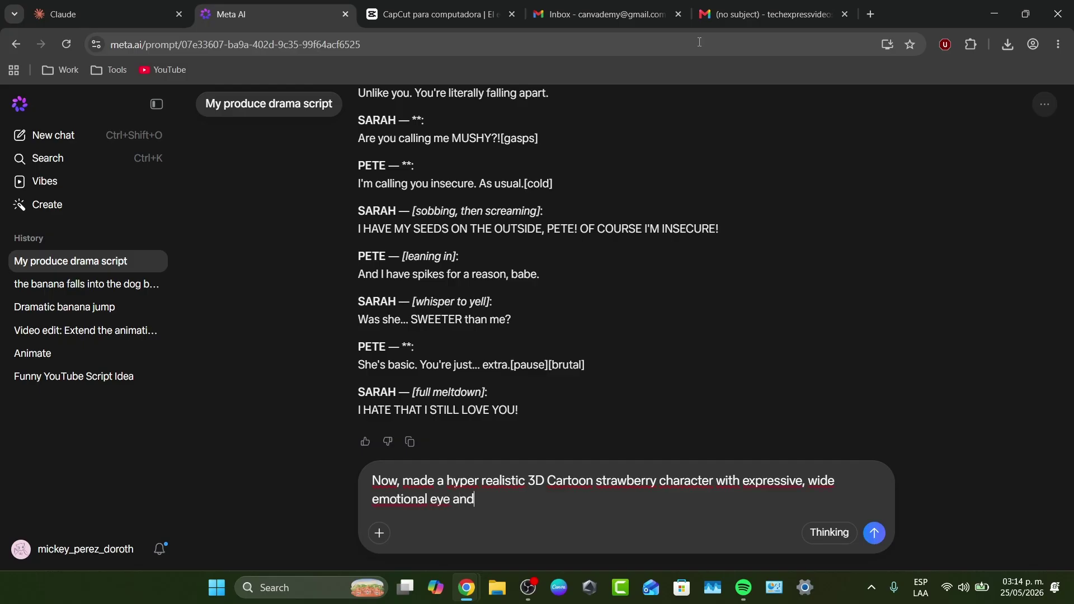
pyautogui.write(' a clo')
pyautogui.write('sed mouth.')
# Step: Add "Glossy textures, cinematic studio lighting, solid neutral gray background, clean front facing vertical composition, 9:16 aspect ratio." and submit the prompt
pyautogui.write(' Glo')
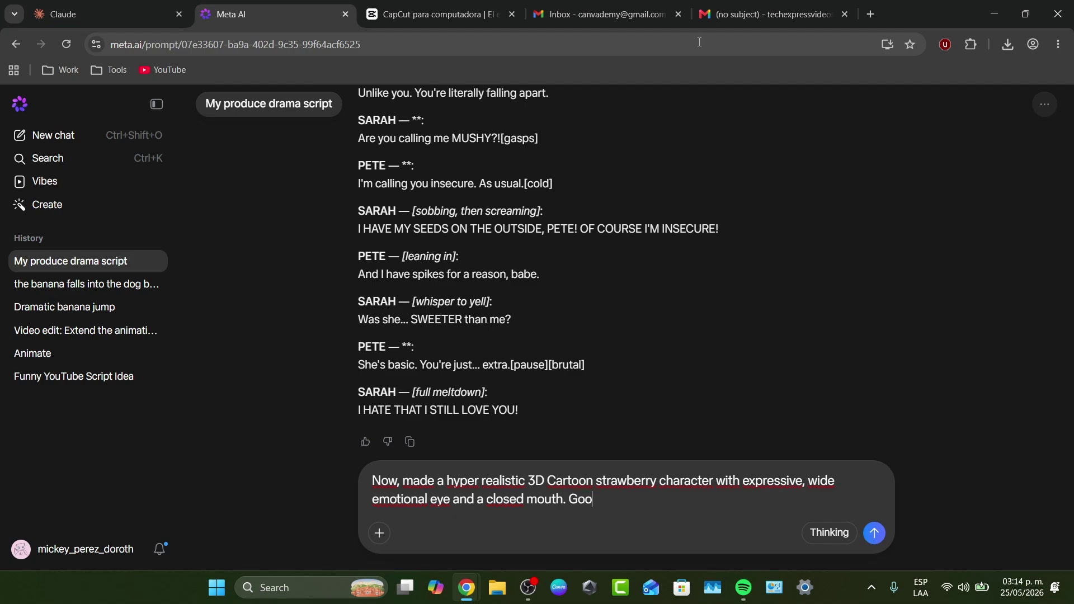
pyautogui.press('BackSpace')
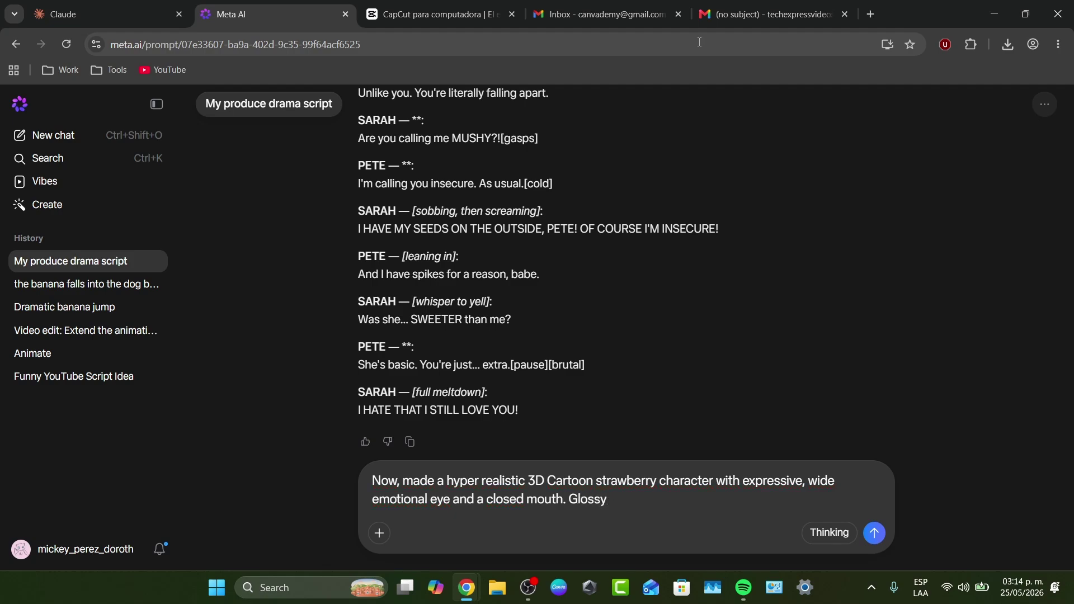
pyautogui.write('textures, cinematic stu')
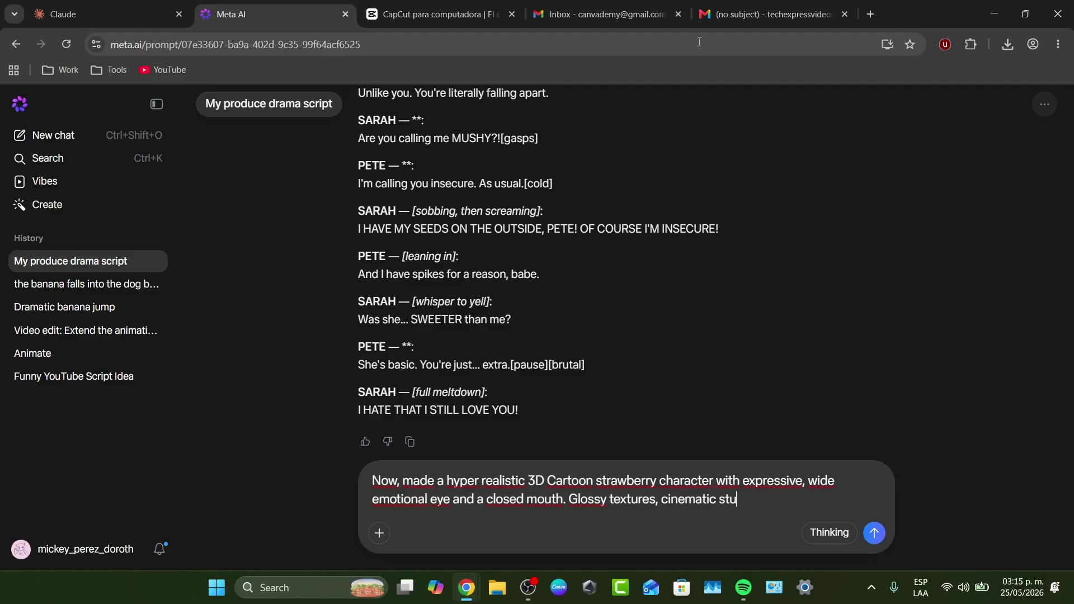
pyautogui.write('dio lighting, solid ')
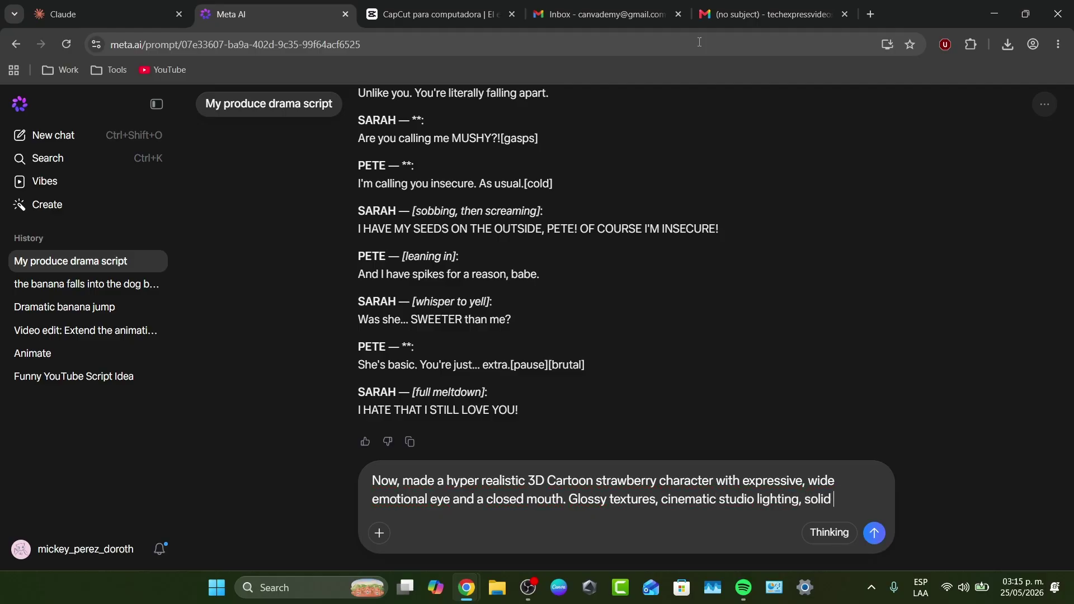
pyautogui.write('neutral gray ba')
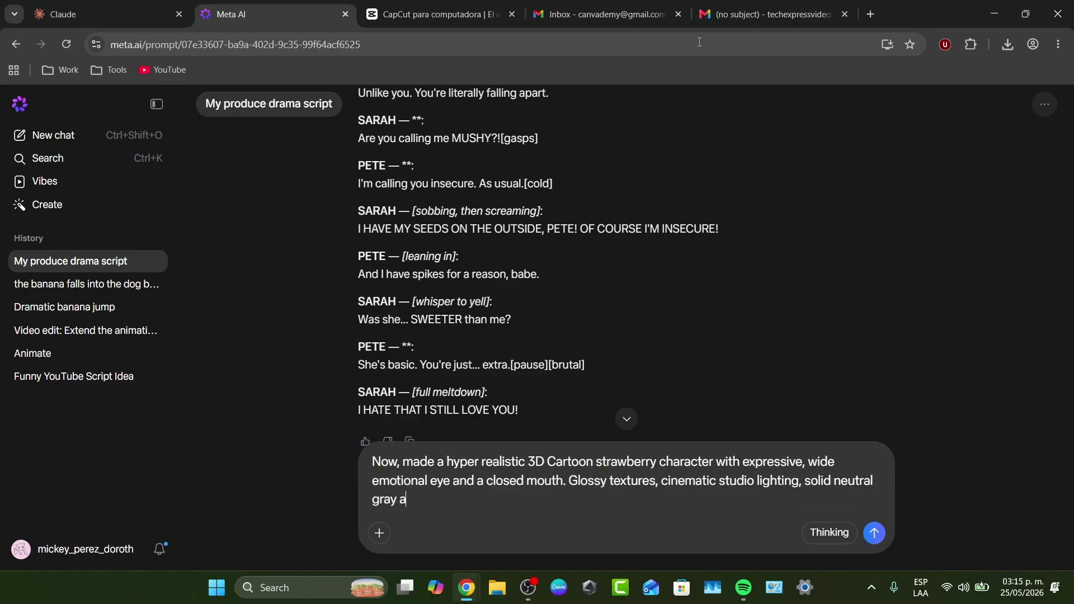
pyautogui.press('BackSpace')
pyautogui.write('background, cle')
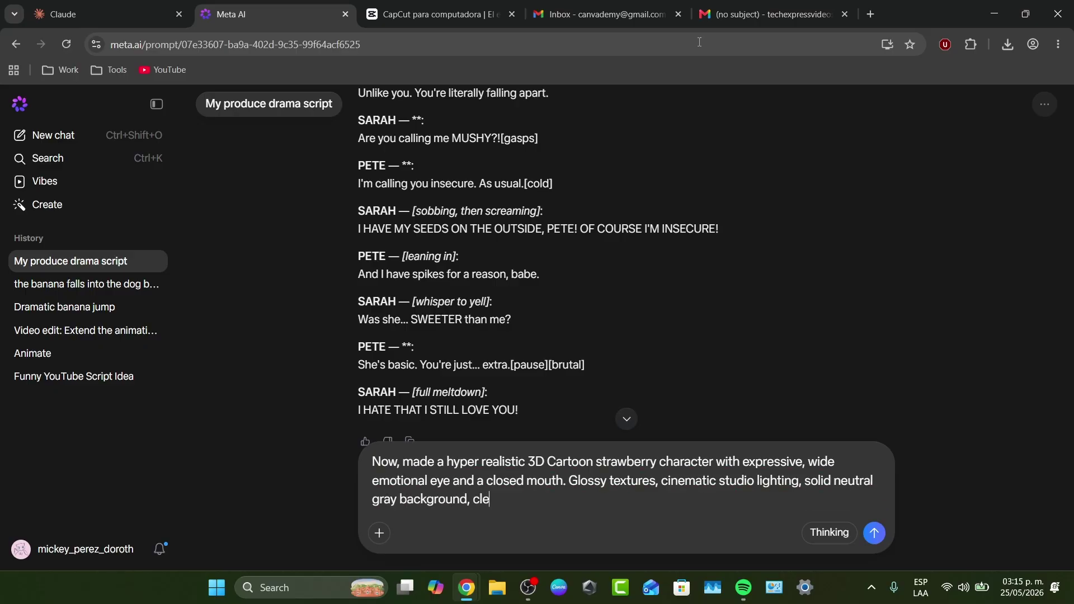
pyautogui.write('an front facing vertical c')
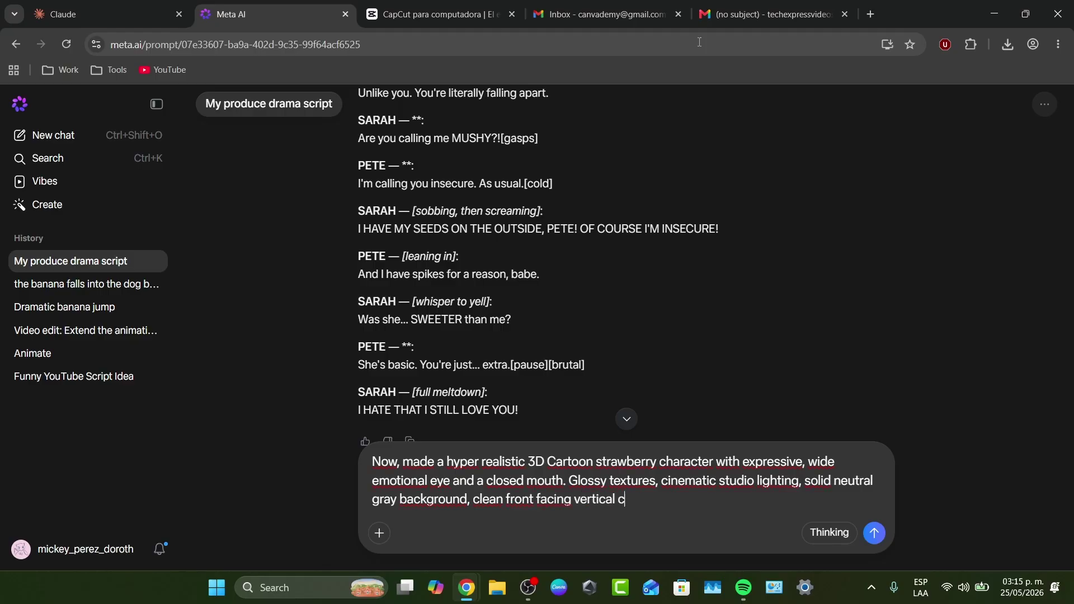
pyautogui.write('omposition, 9:16')
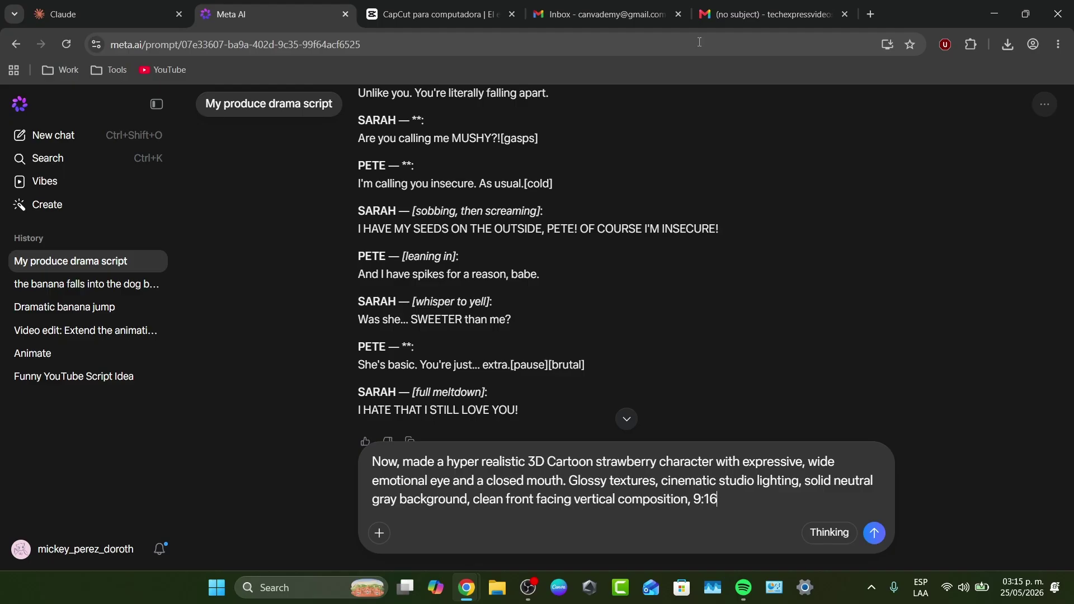
pyautogui.write(' aspect ration')
pyautogui.press('Return')
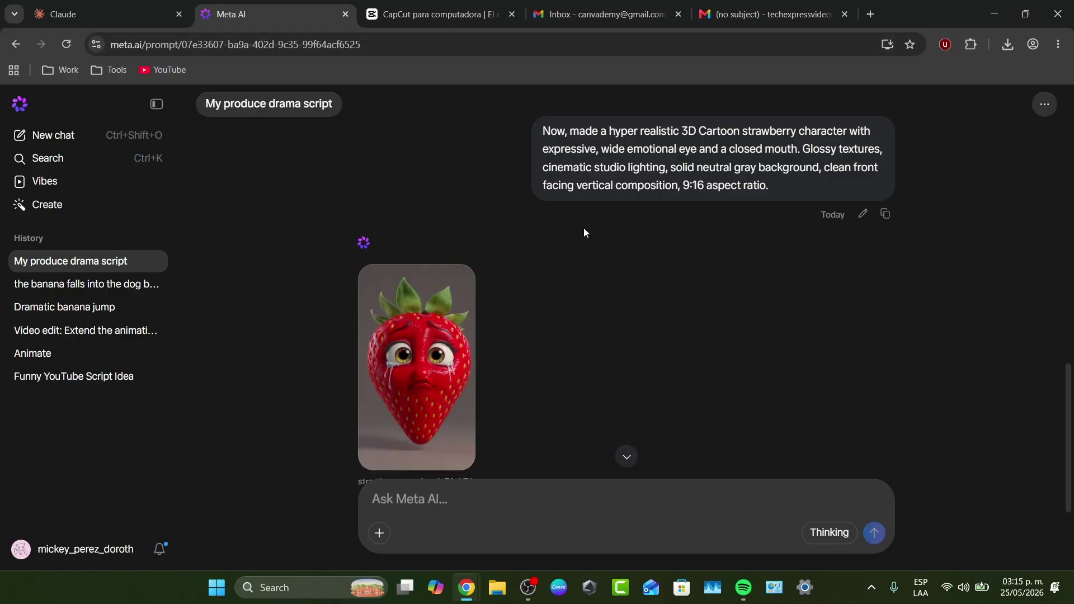
# Step: Open the generated strawberry image in full view and try to download it with the viewer's download option
pyautogui.scroll(-1, 434, 334)
pyautogui.rightClick(431, 325)
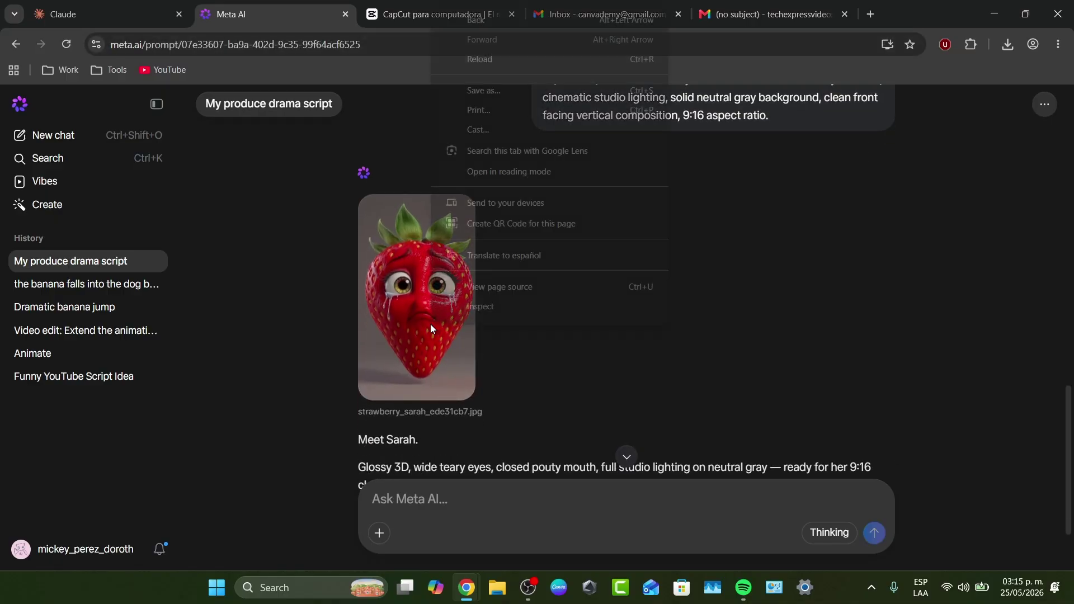
pyautogui.click(564, 344)
pyautogui.click(440, 328)
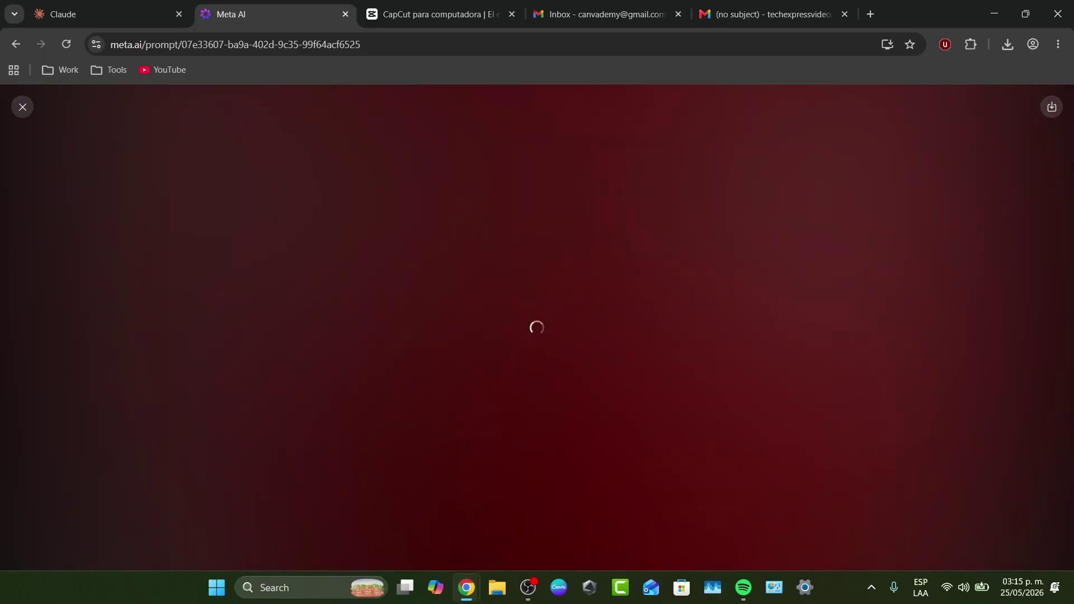
pyautogui.click(1052, 107)
pyautogui.click(1051, 117)
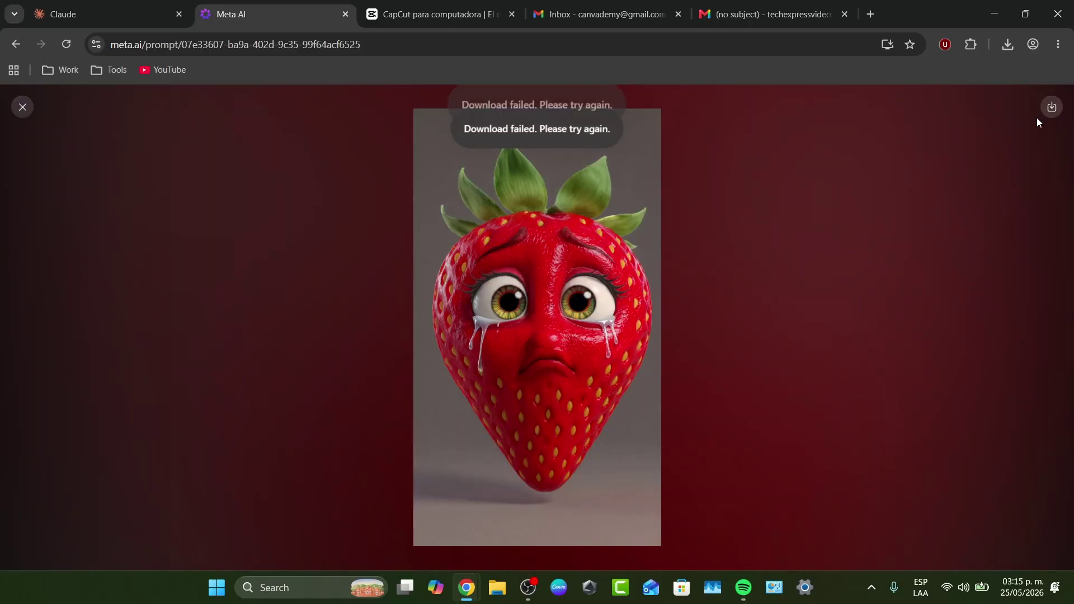
# Step: Save the full-view strawberry image to the Downloads folder as strawberry_sarah_ede31cb7.jpg
pyautogui.rightClick(583, 259)
pyautogui.click(684, 302)
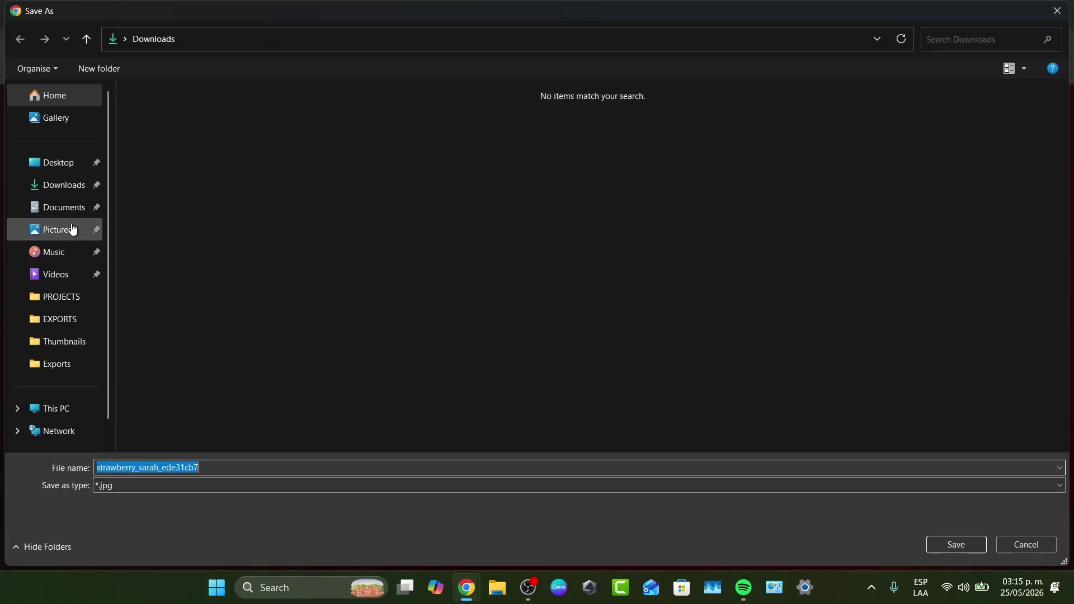
pyautogui.click(78, 190)
pyautogui.click(977, 548)
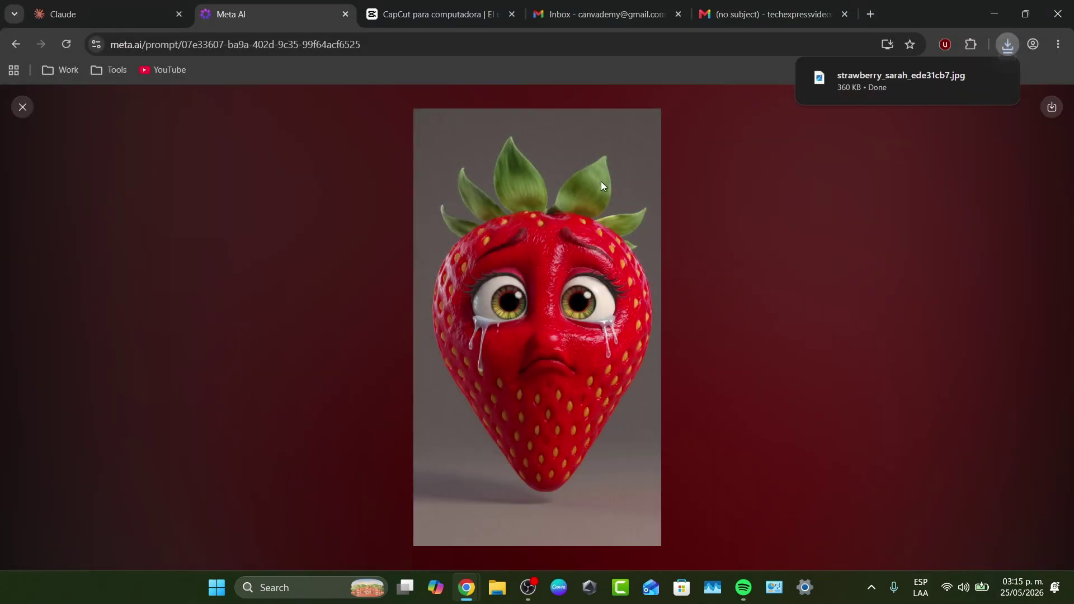
# Step: Return to the "My produce drama script" chat and resubmit the strawberry image prompt with "strawberry" replaced by "pineapple"
pyautogui.click(16, 45)
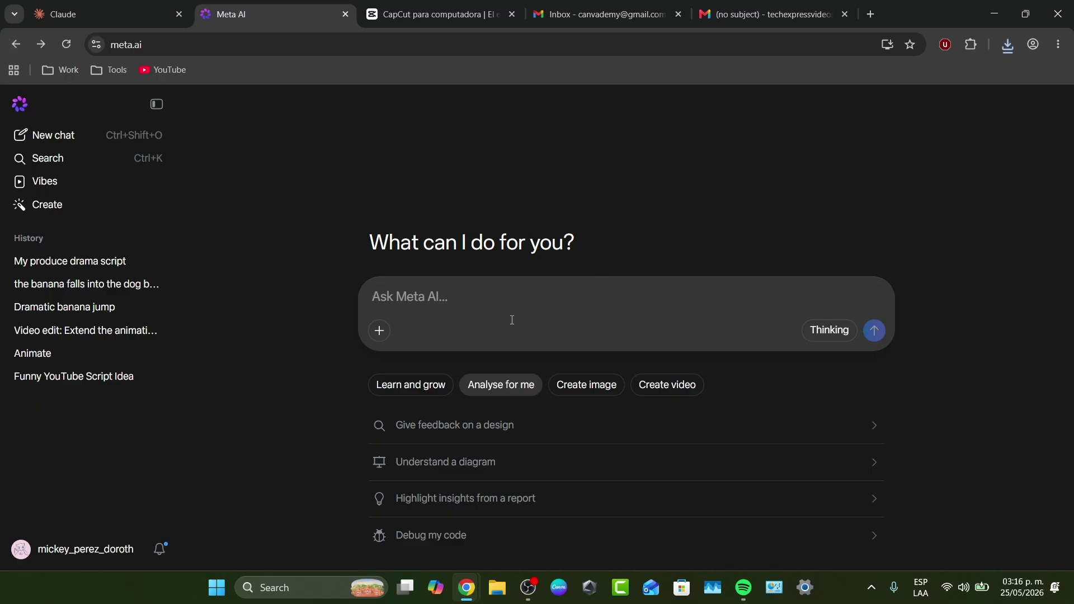
pyautogui.click(96, 264)
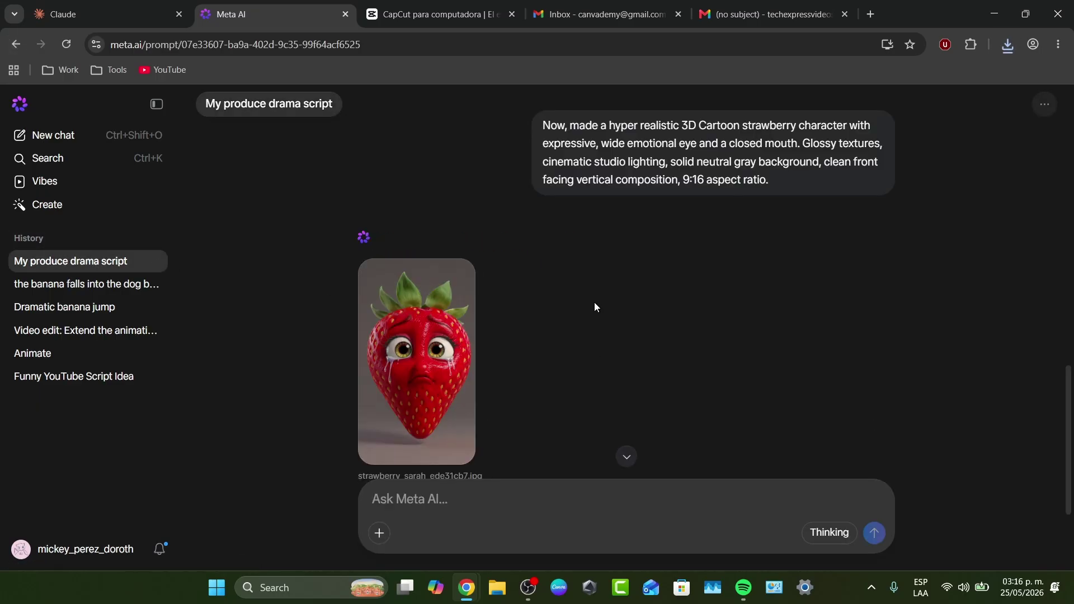
pyautogui.scroll(3, 594, 302)
pyautogui.moveTo(767, 318); pyautogui.dragTo(542, 265)
pyautogui.hotkey('ctrl', 'c')
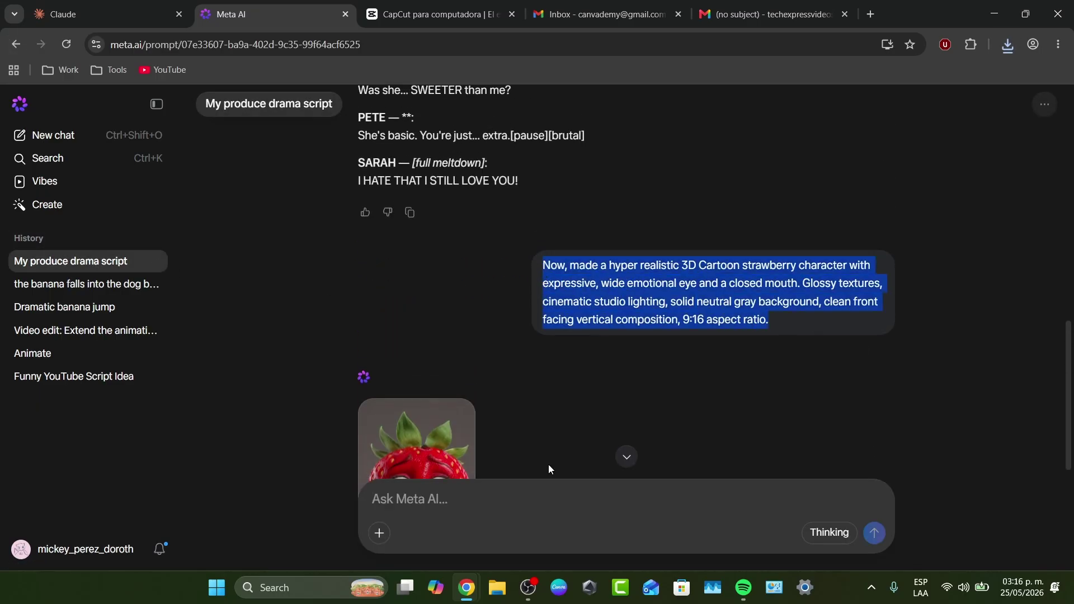
pyautogui.click(475, 504)
pyautogui.hotkey('ctrl', 'v')
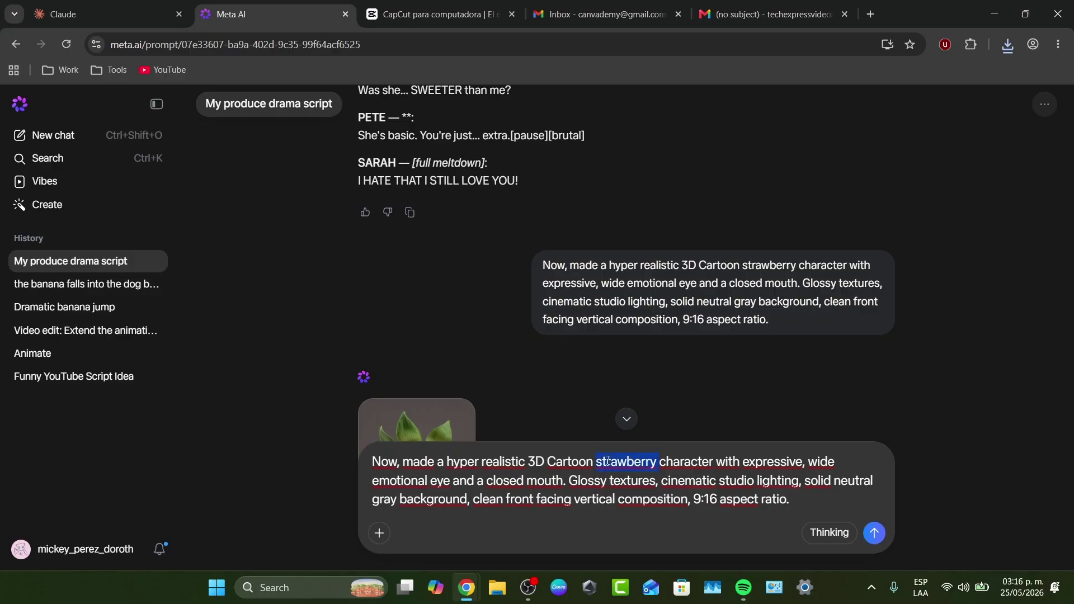
pyautogui.write('pineapple')
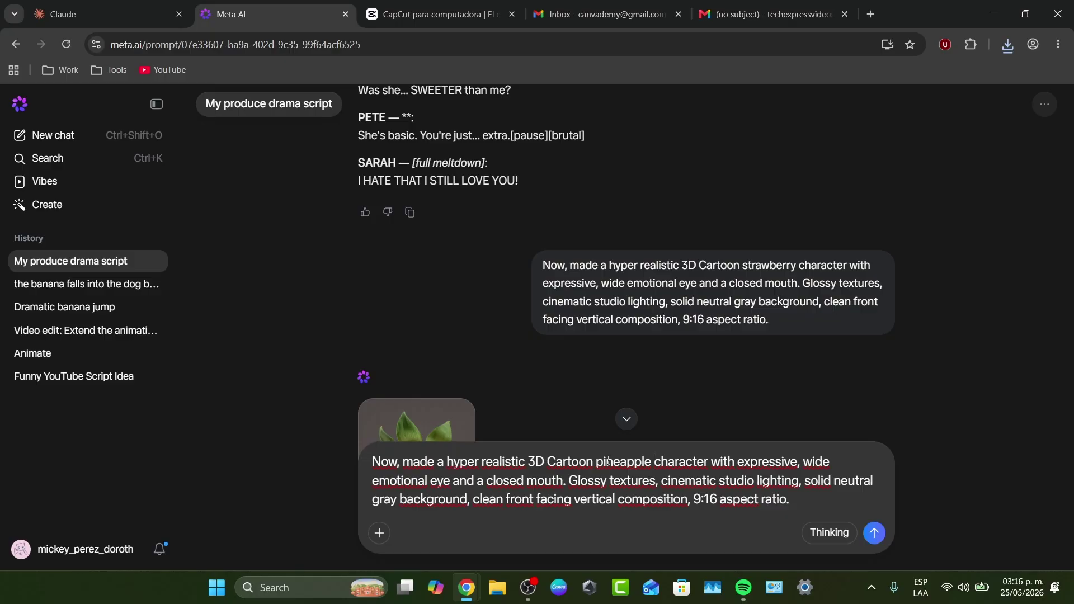
pyautogui.press('Return')
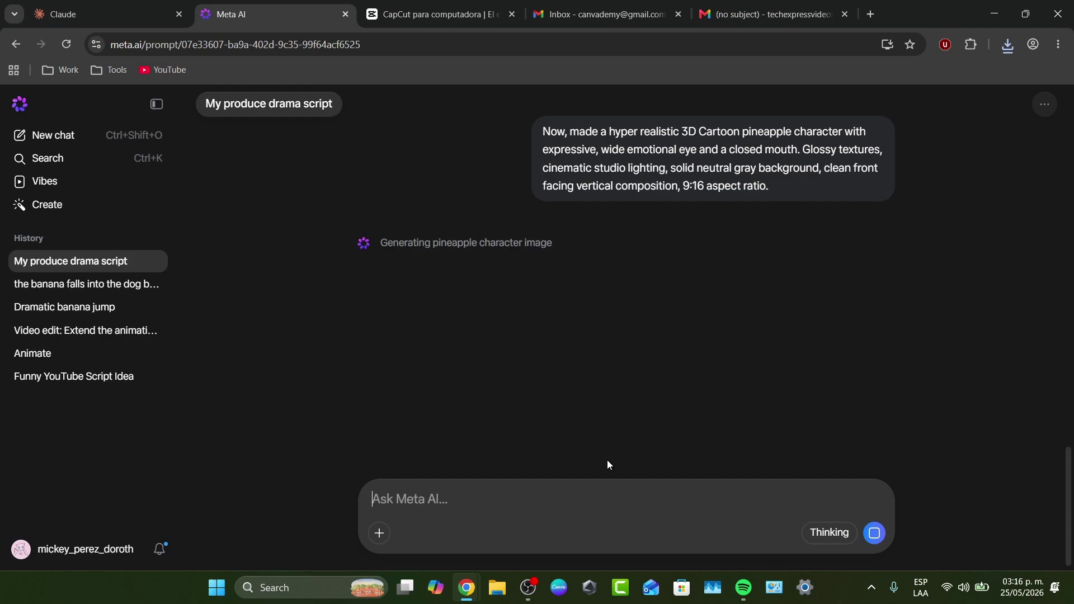
# Step: Search the web for "elevenlabs" in a new browser tab and open the login page of the ElevenLabs site
pyautogui.click(871, 14)
pyautogui.write('ele')
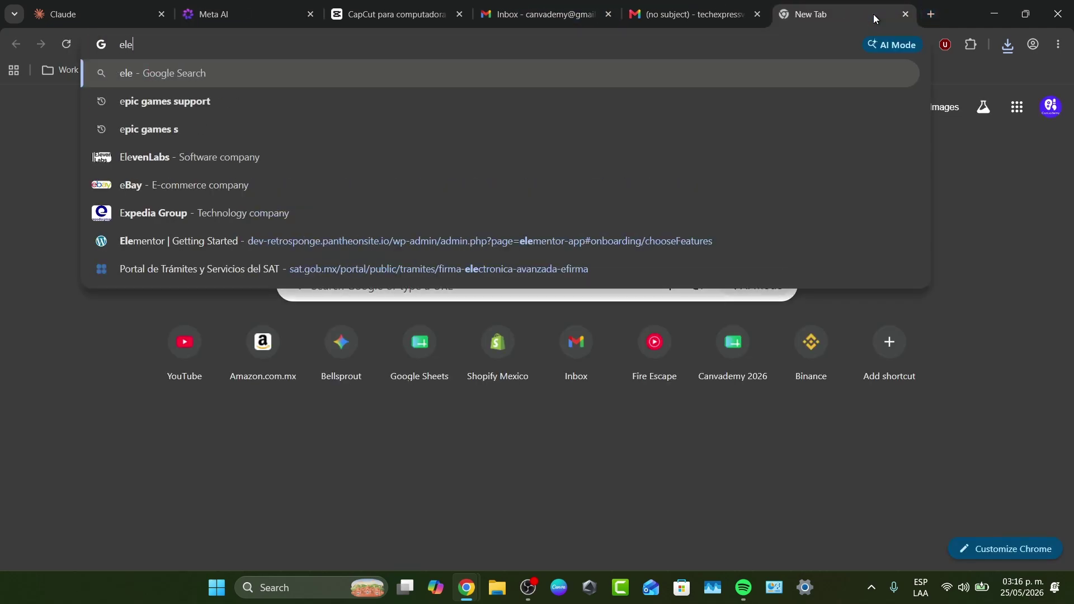
pyautogui.write('venlabs')
pyautogui.press('Return')
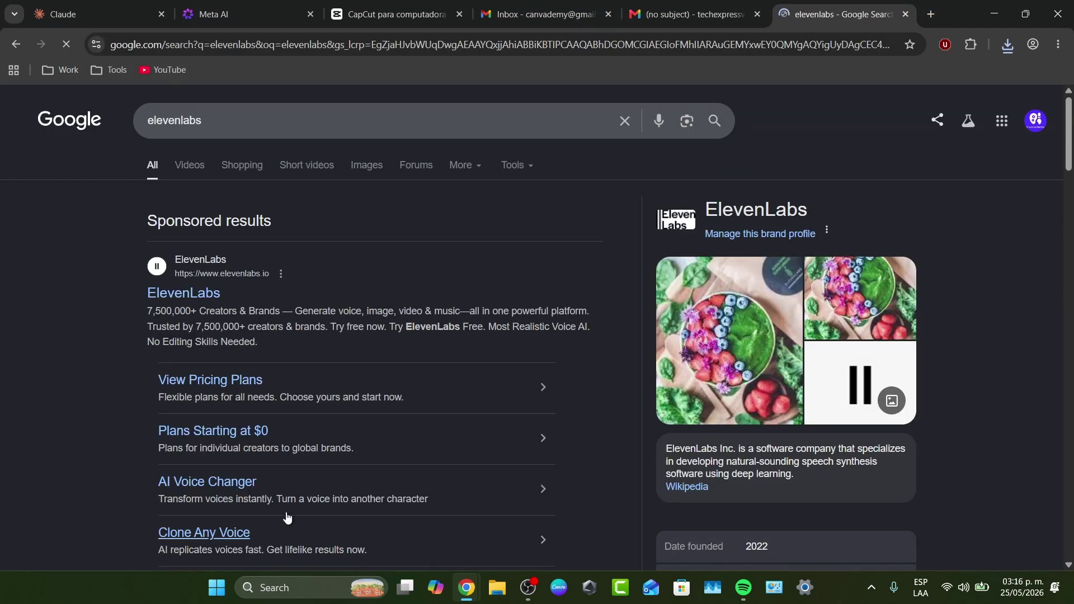
pyautogui.click(190, 288)
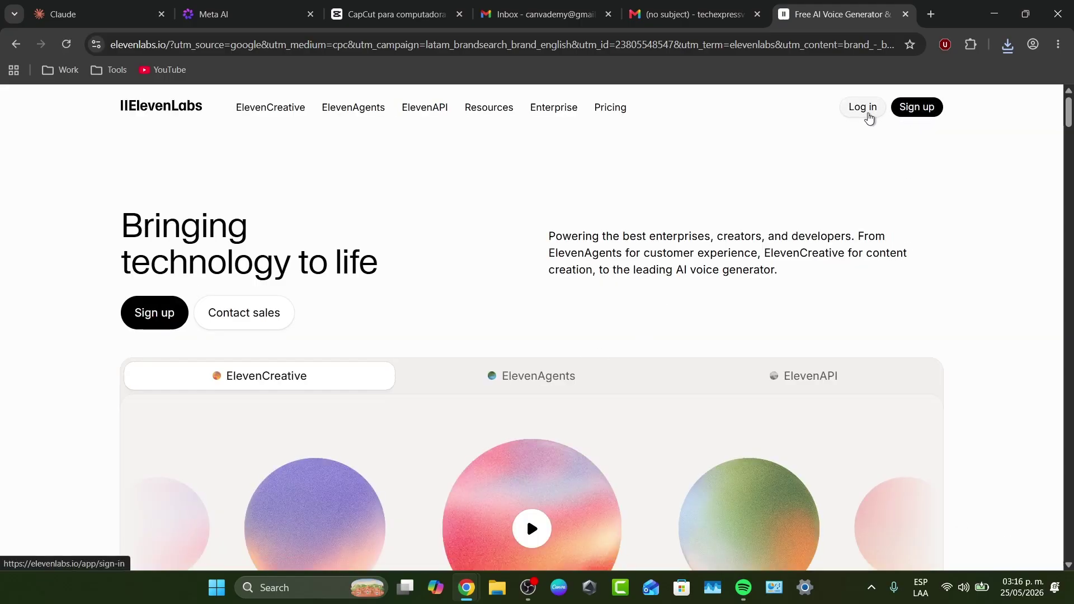
pyautogui.click(869, 118)
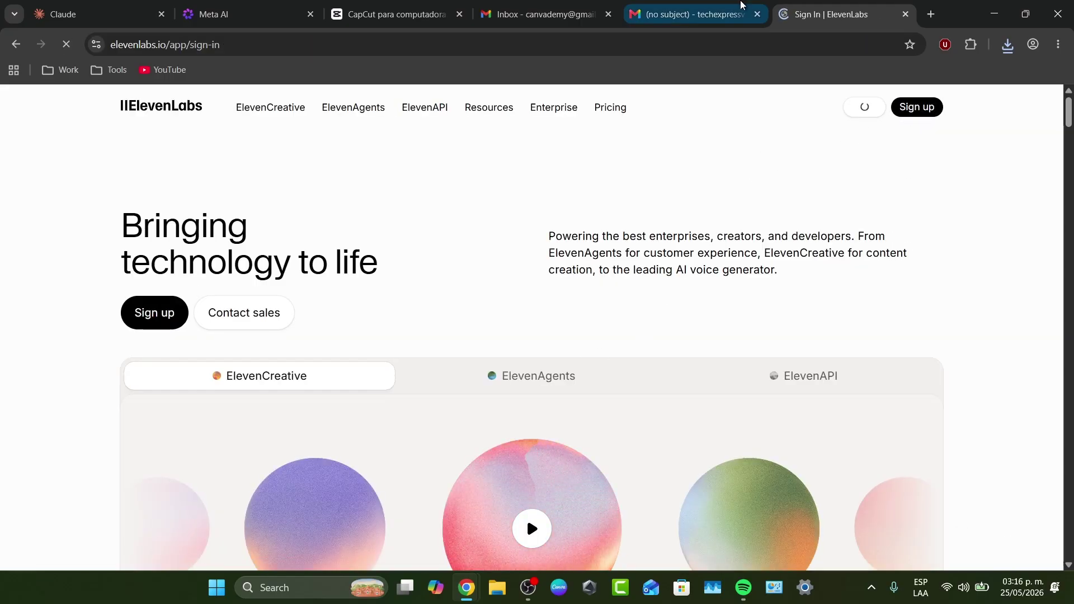
# Step: Close the two mail tabs, sign in to ElevenLabs with a Google account, and open the Speech tool
pyautogui.click(757, 14)
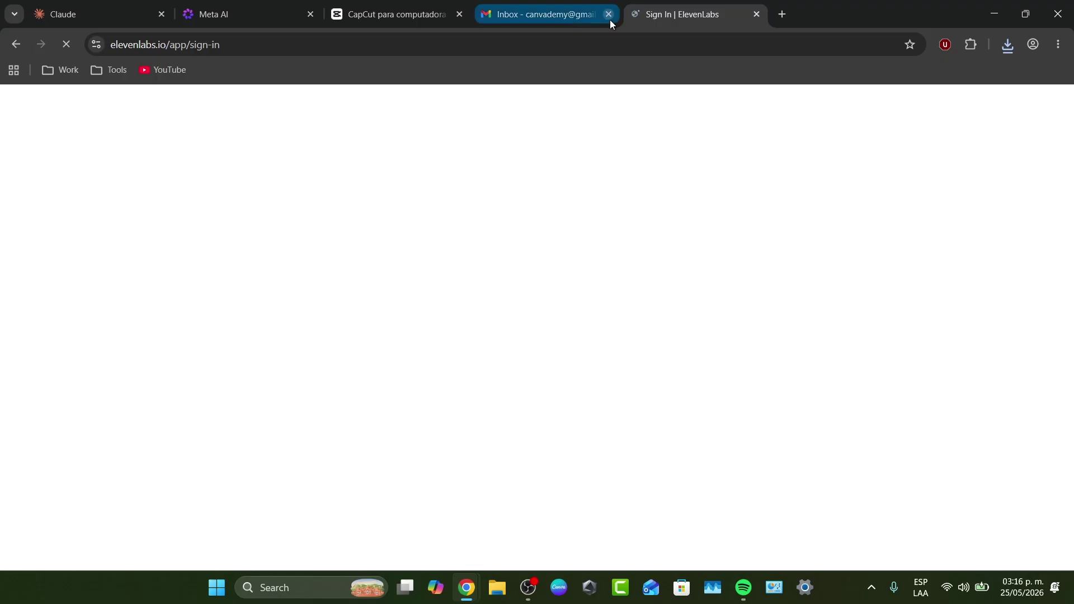
pyautogui.click(609, 17)
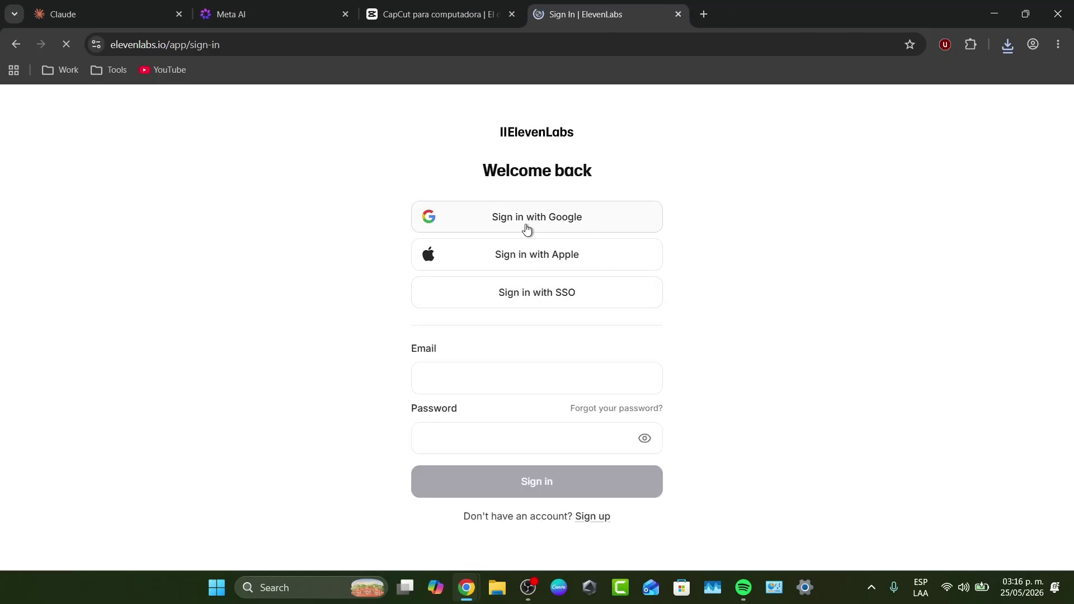
pyautogui.click(526, 227)
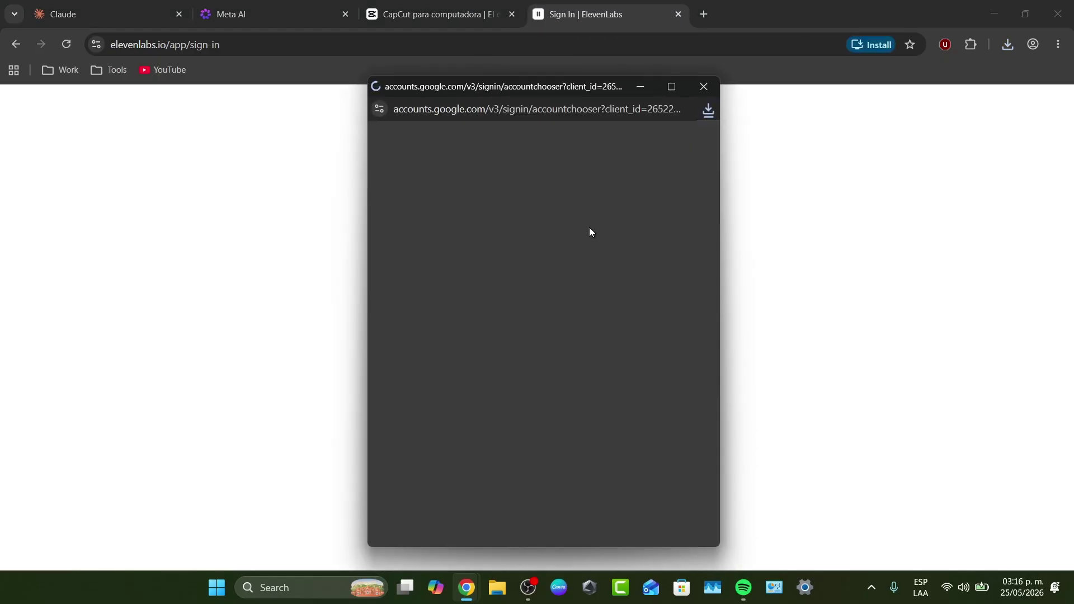
pyautogui.click(497, 367)
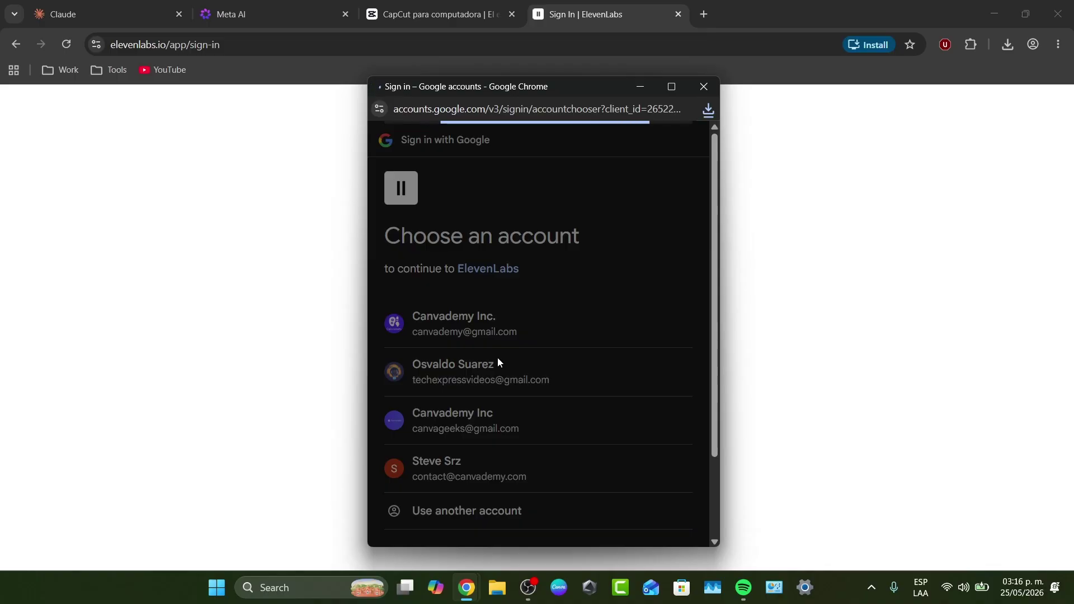
pyautogui.scroll(-2, 553, 360)
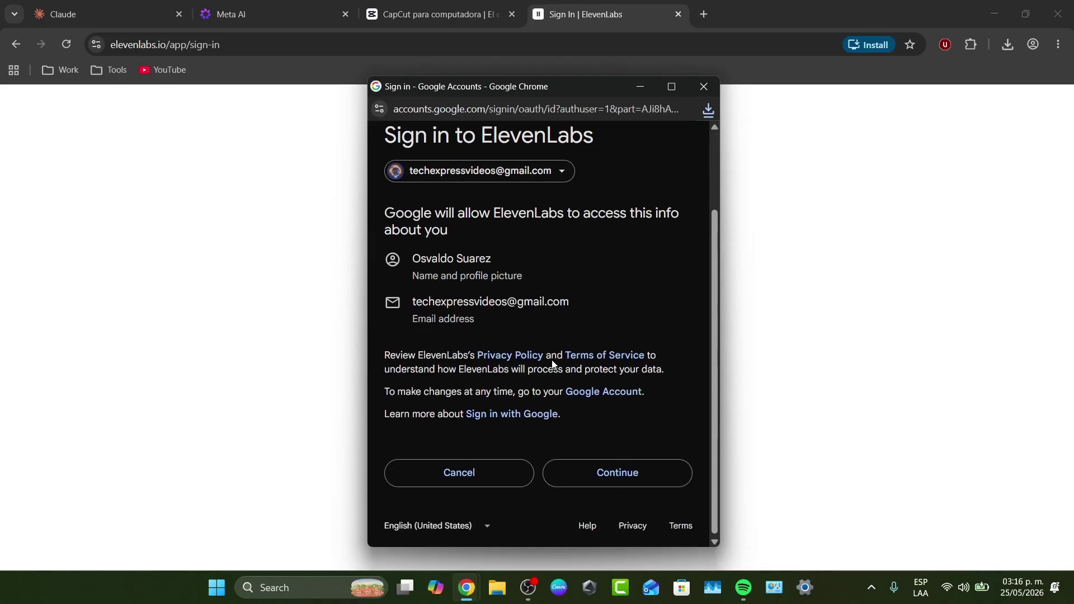
pyautogui.click(612, 472)
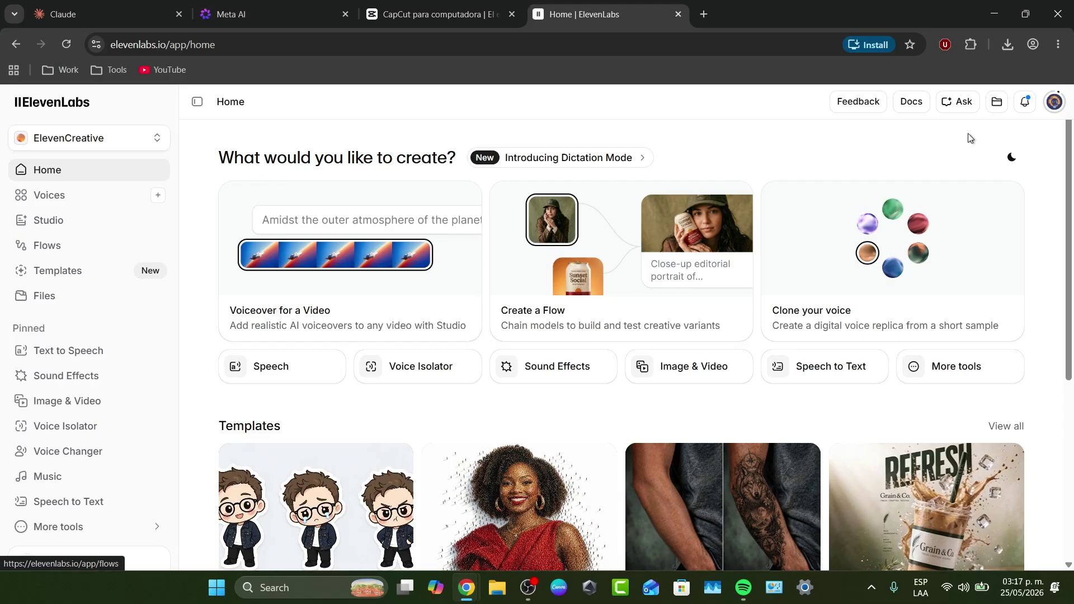
pyautogui.click(264, 365)
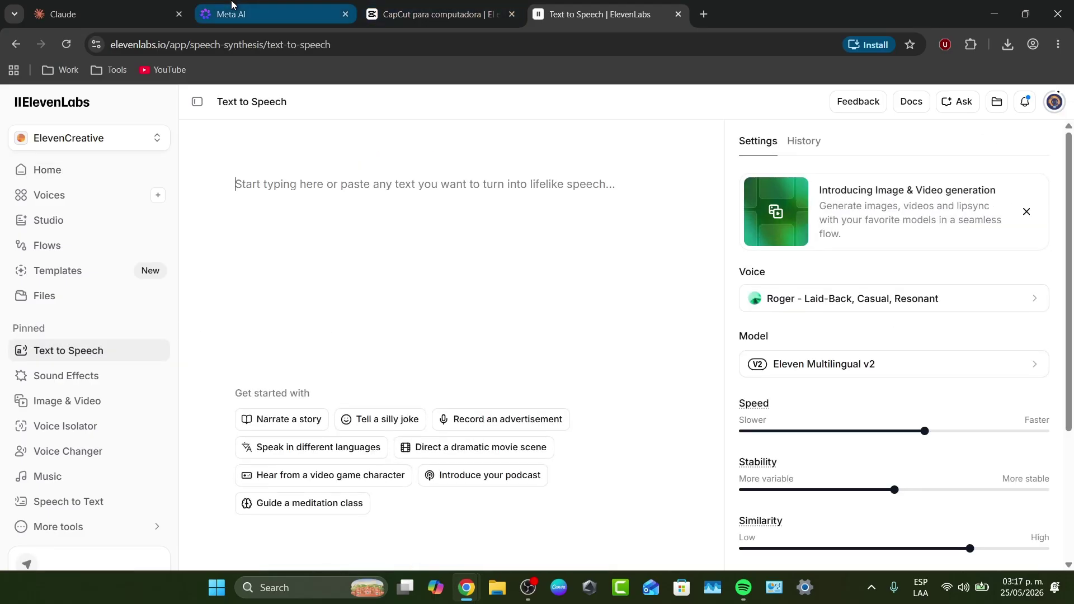
# Step: Copy the full "Berry Betrayal" dialogue, from Sarah's first line to her last, from the Meta AI chat
pyautogui.moveTo(232, 6)
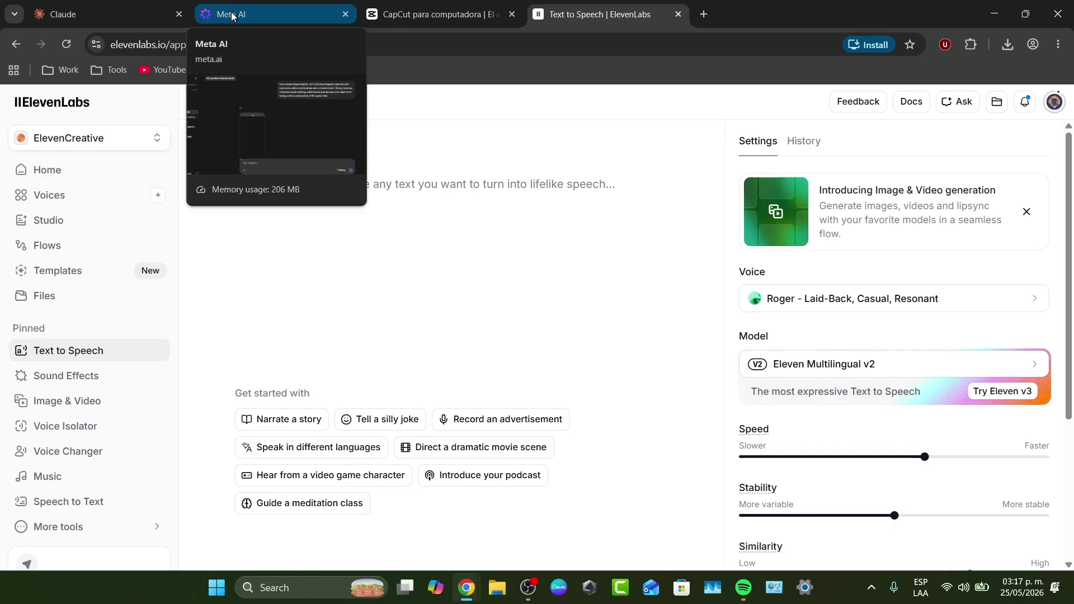
pyautogui.click(232, 15)
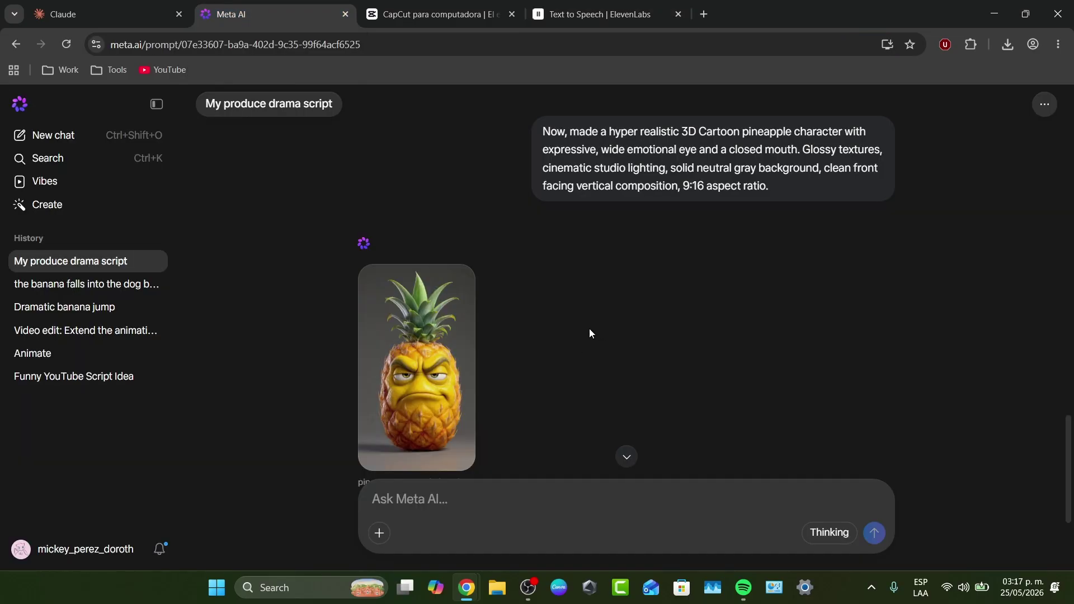
pyautogui.scroll(5, 590, 330)
pyautogui.scroll(10, 592, 331)
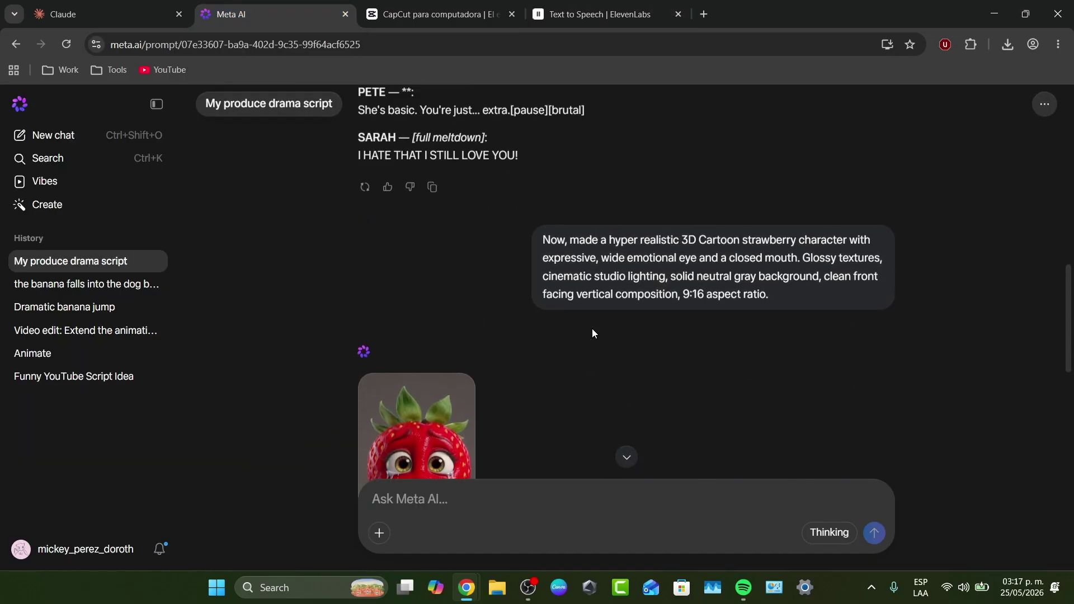
pyautogui.moveTo(520, 419); pyautogui.dragTo(359, 273)
pyautogui.hotkey('ctrl', 'c')
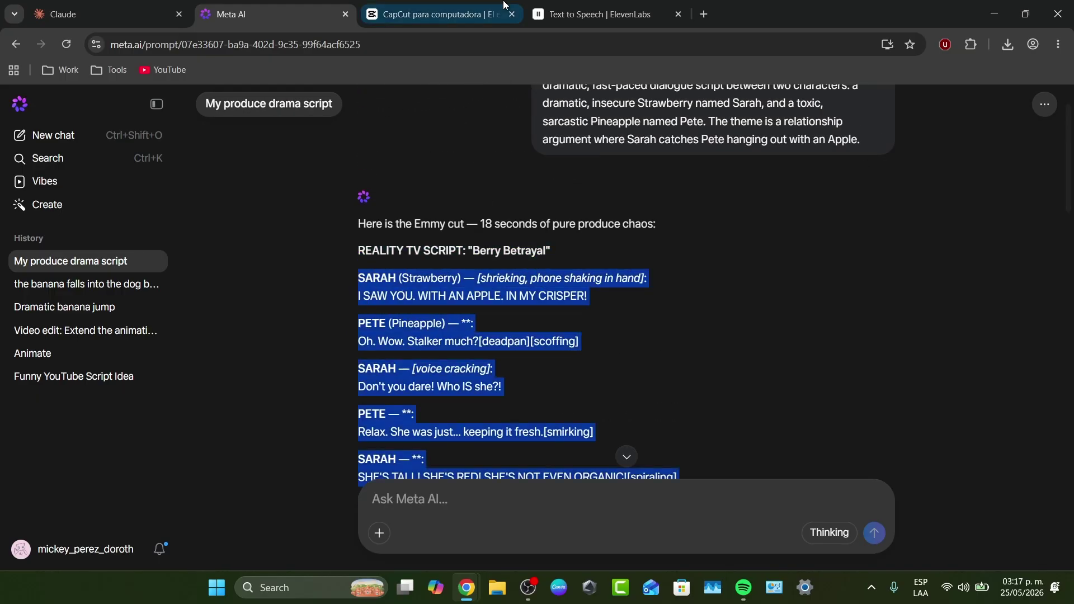
# Step: Paste the dialogue into ElevenLabs Text to Speech and delete the opening "SARAH (Strawberry) —" speaker label
pyautogui.click(486, 18)
pyautogui.click(596, 14)
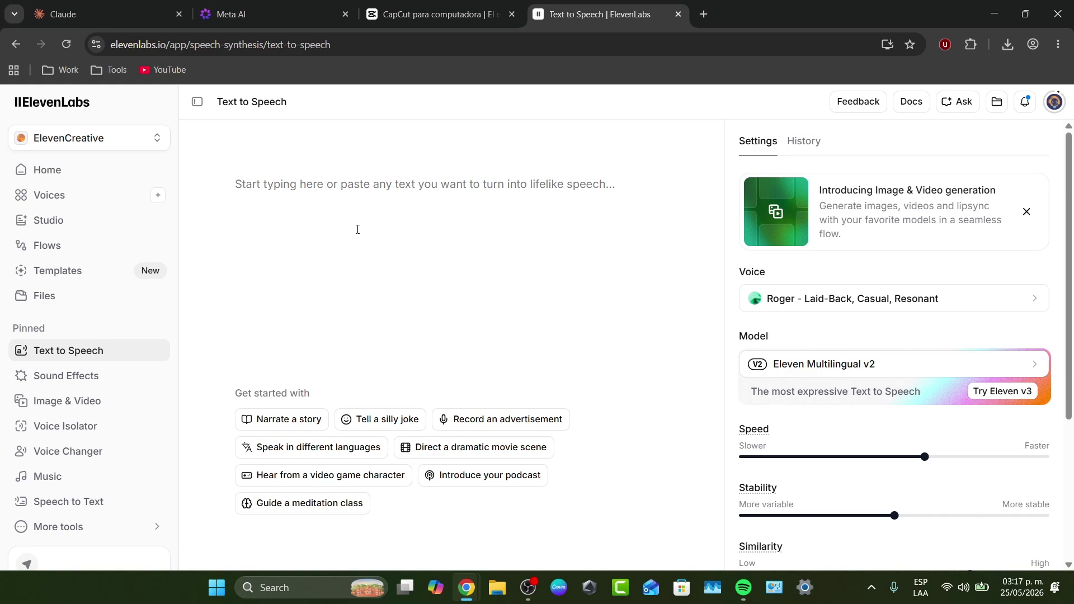
pyautogui.hotkey('ctrl', 'v')
pyautogui.scroll(10, 347, 252)
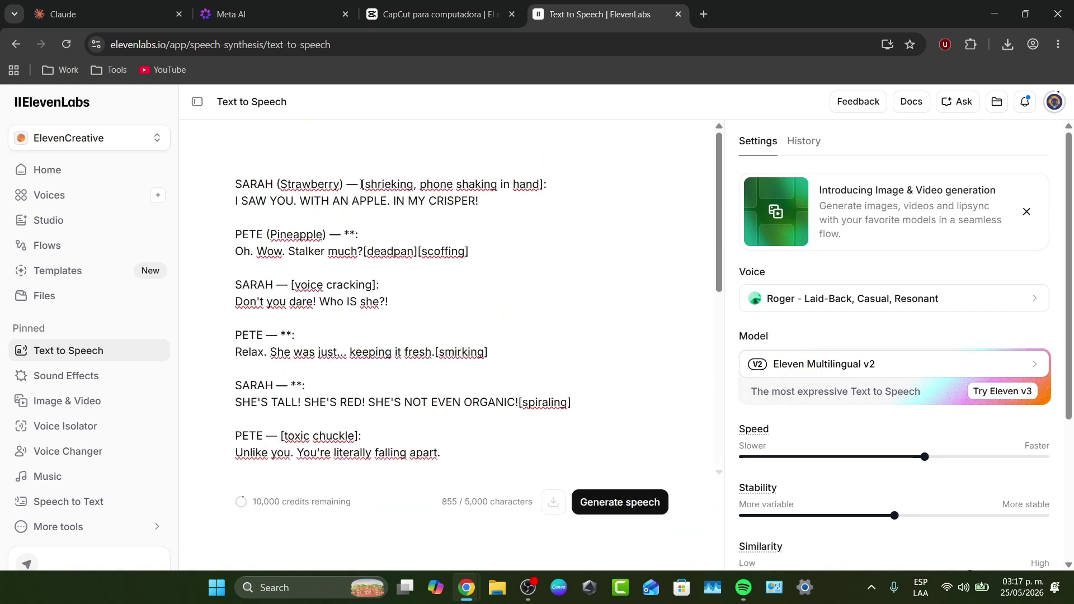
pyautogui.moveTo(362, 185); pyautogui.dragTo(230, 185)
pyautogui.press('BackSpace')
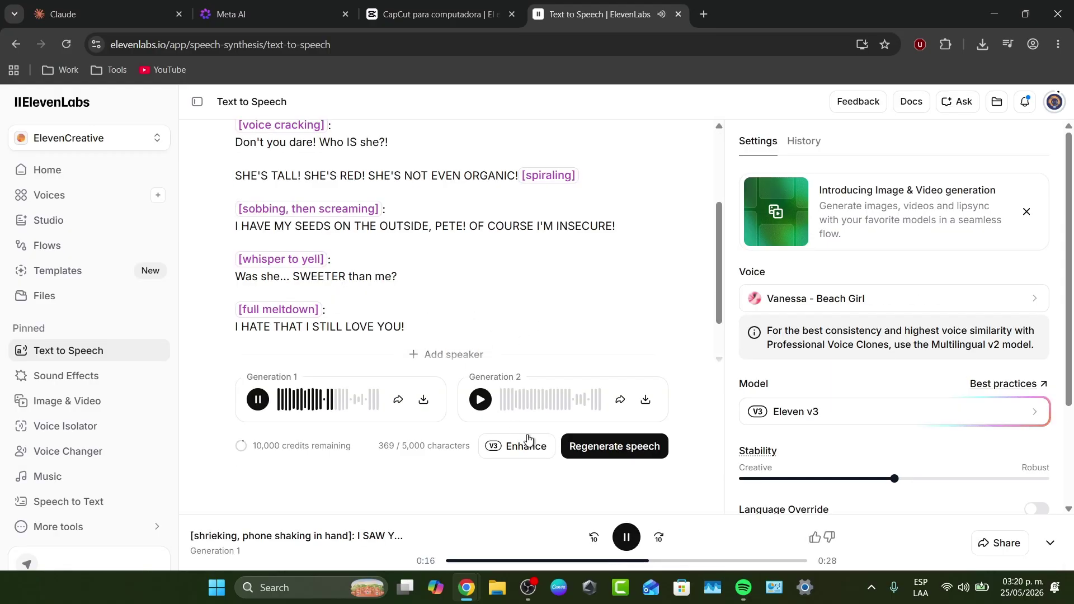
# Step: Pause the playback of Generation 1 of Sarah's speech and download its audio file
pyautogui.scroll(-1, 523, 242)
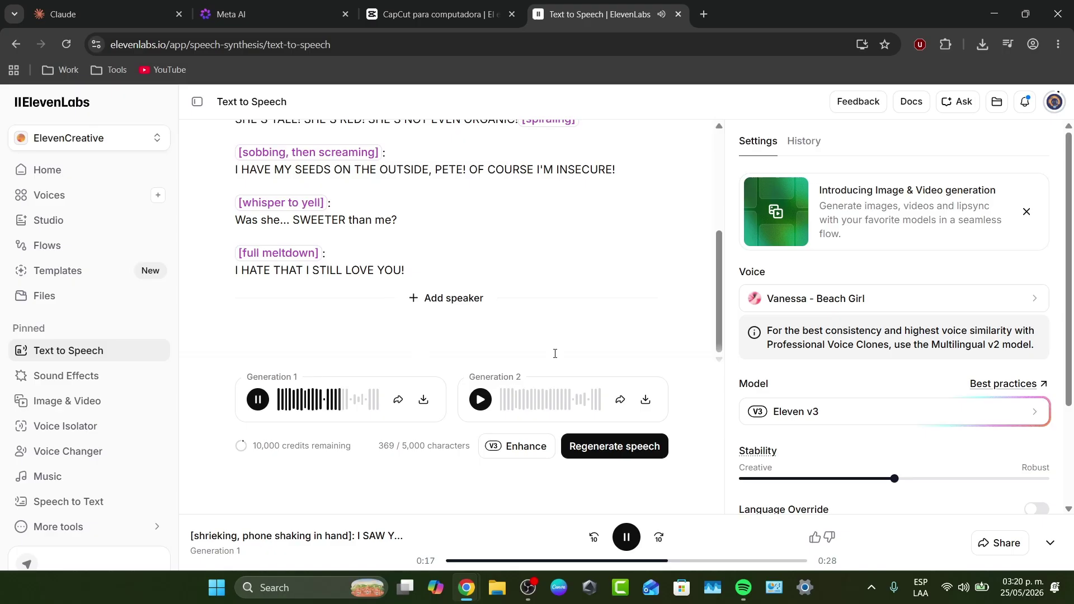
pyautogui.click(628, 538)
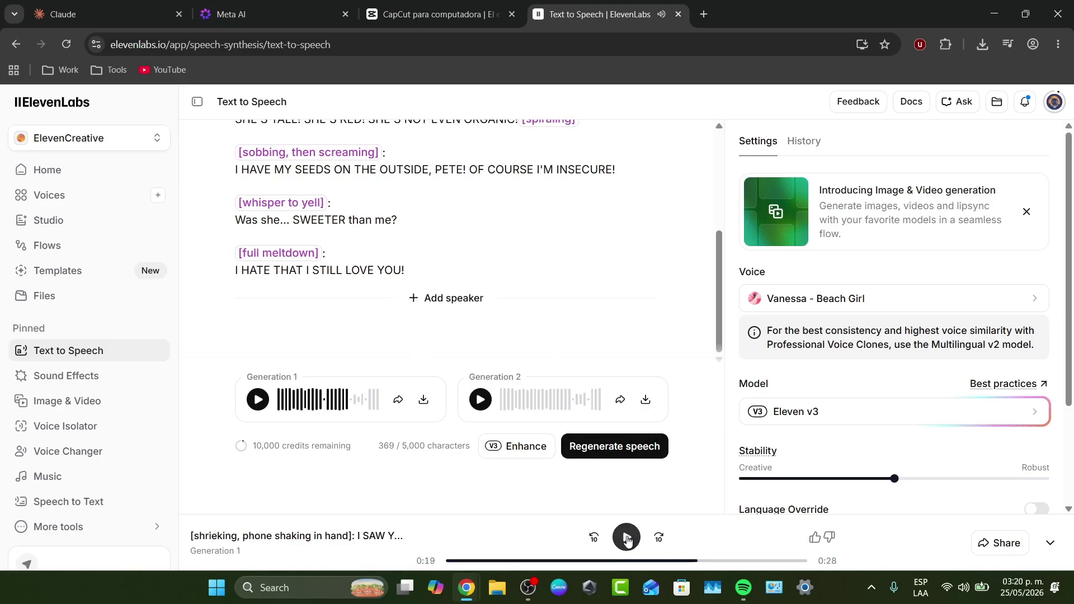
pyautogui.click(424, 400)
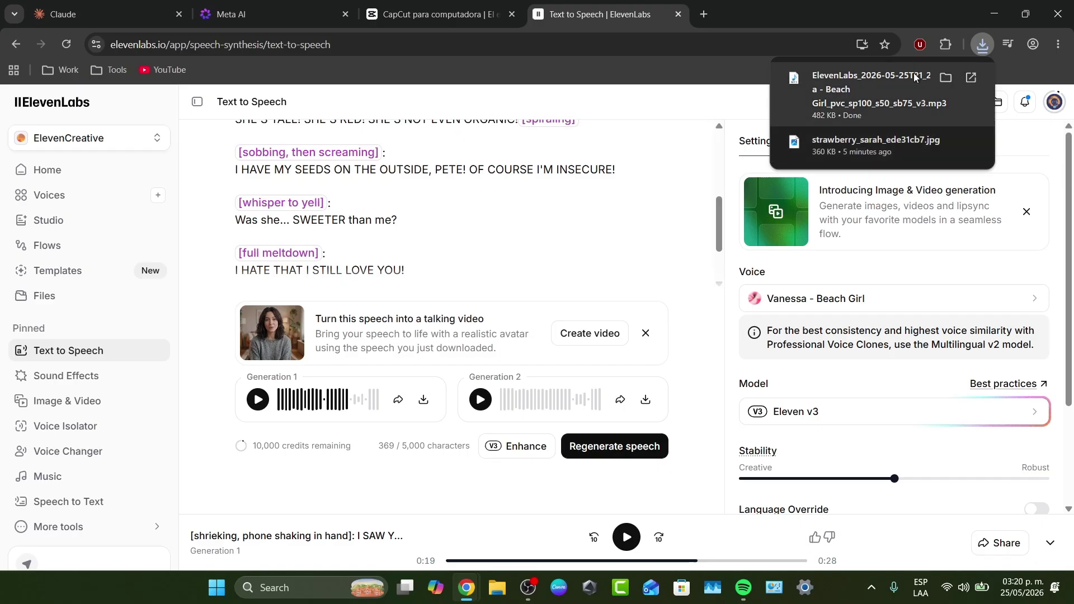
# Step: Replace Sarah's lines in the ElevenLabs Text to Speech editor with the full copied dialogue
pyautogui.click(436, 14)
pyautogui.click(308, 5)
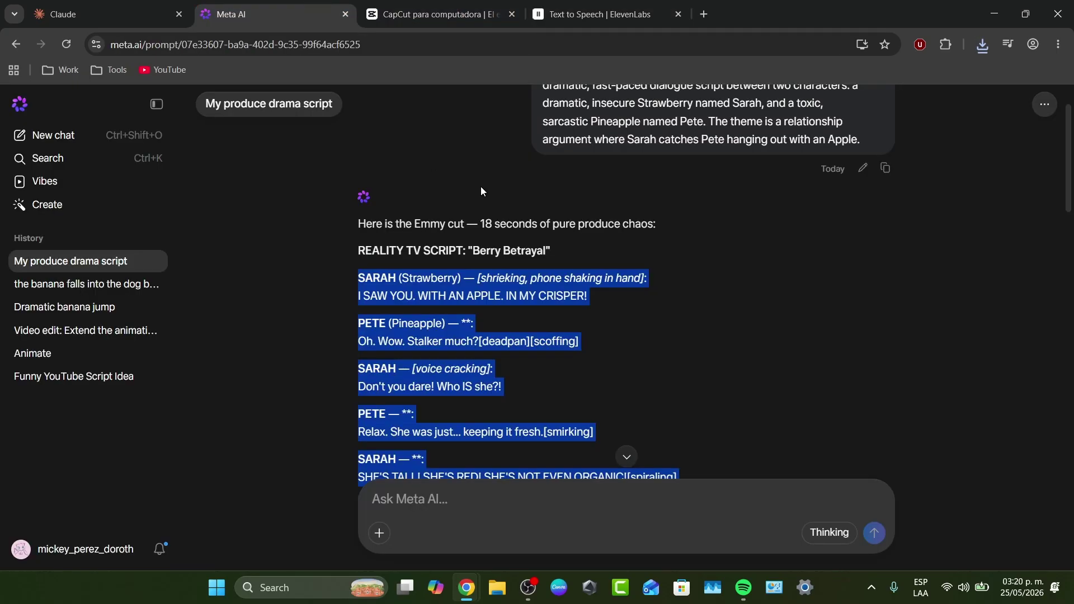
pyautogui.click(575, 5)
pyautogui.click(446, 276)
pyautogui.hotkey('ctrl', 'a')
pyautogui.hotkey('ctrl', 'v')
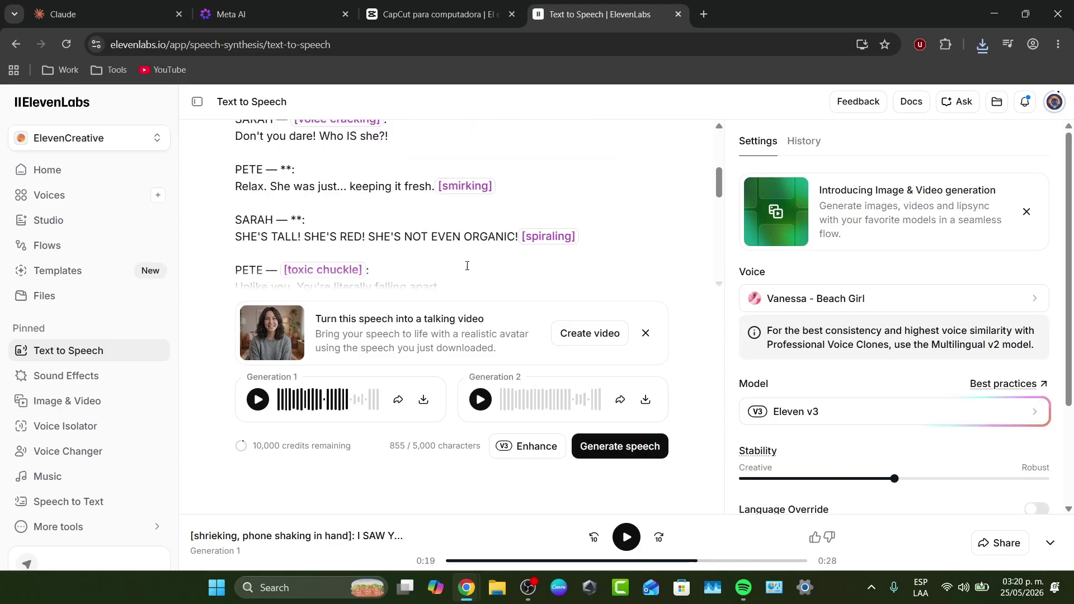
# Step: Delete Sarah's opening line and the first "PETE (Pineapple) — **:" label so the text starts with "Oh. Wow. Stalker much?"
pyautogui.scroll(7, 721, 274)
pyautogui.scroll(1, 720, 267)
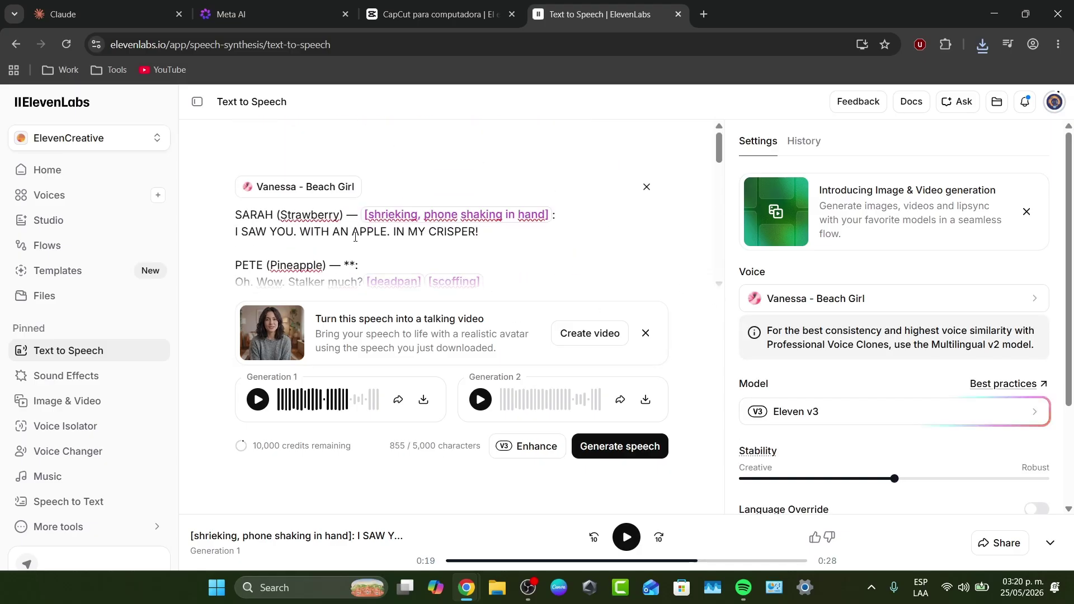
pyautogui.scroll(-2, 342, 255)
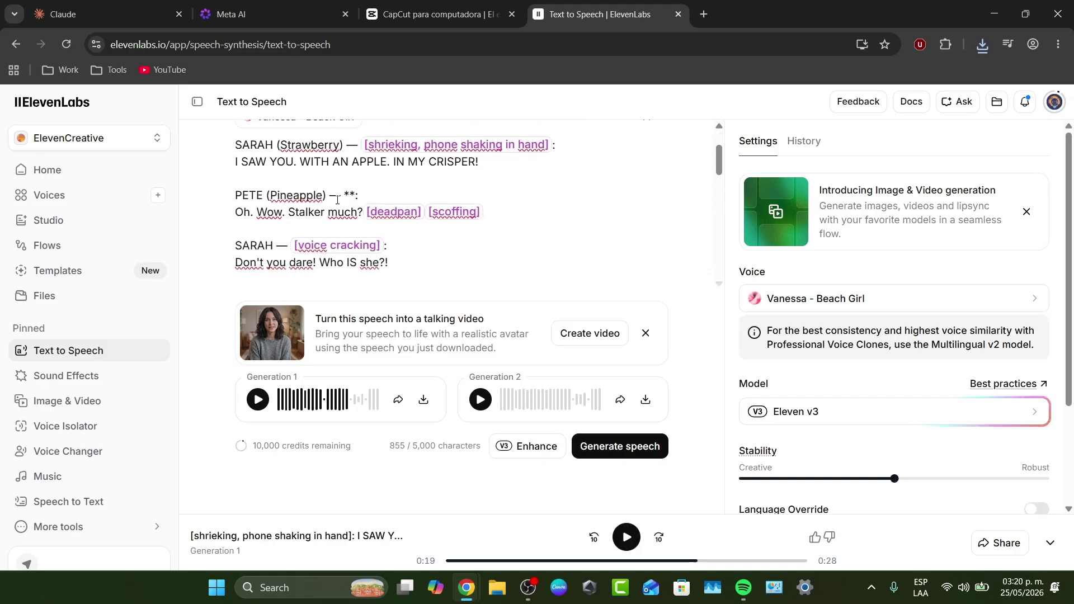
pyautogui.moveTo(365, 212); pyautogui.dragTo(235, 144)
pyautogui.press('BackSpace')
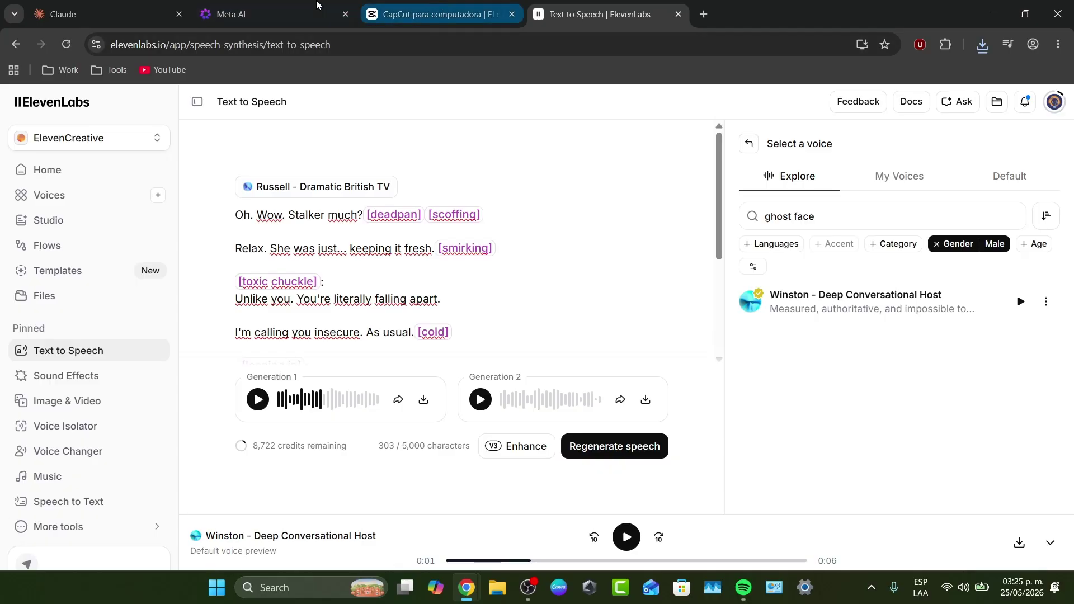
# Step: Open the pineapple image from the Meta AI chat in full view, save it to Downloads as pineapple_pete_a07241b2.jpg, and close the viewer
pyautogui.click(268, 14)
pyautogui.scroll(-2, 524, 375)
pyautogui.scroll(-10, 525, 372)
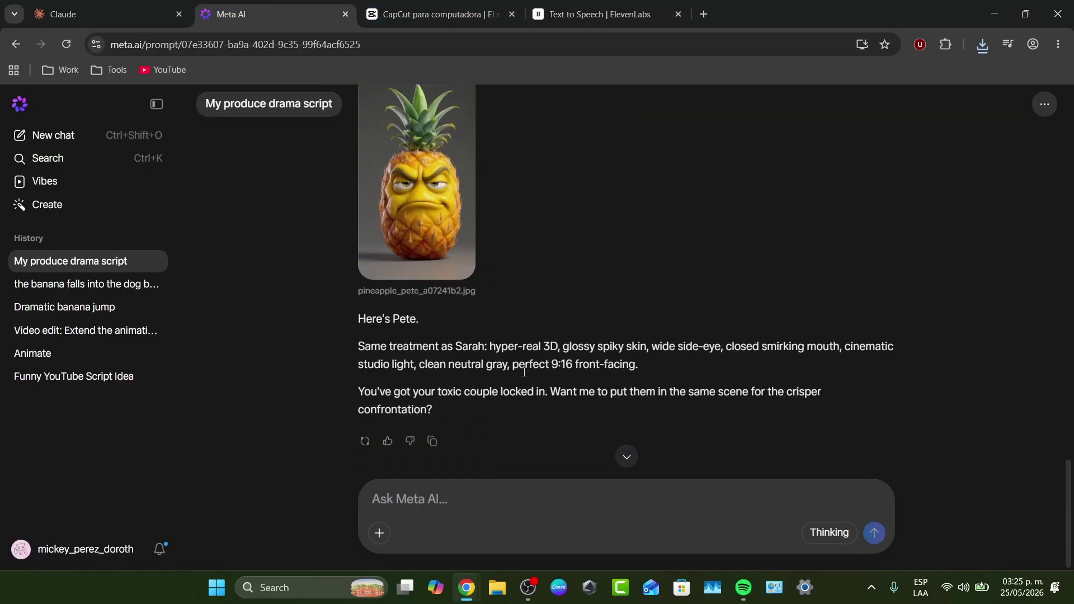
pyautogui.rightClick(436, 197)
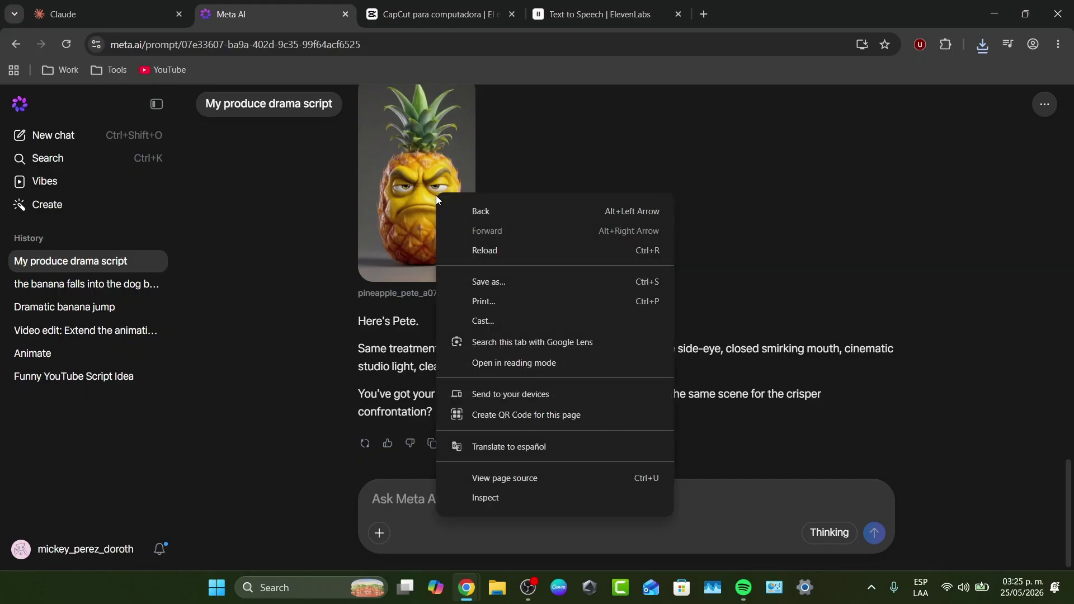
pyautogui.click(407, 174)
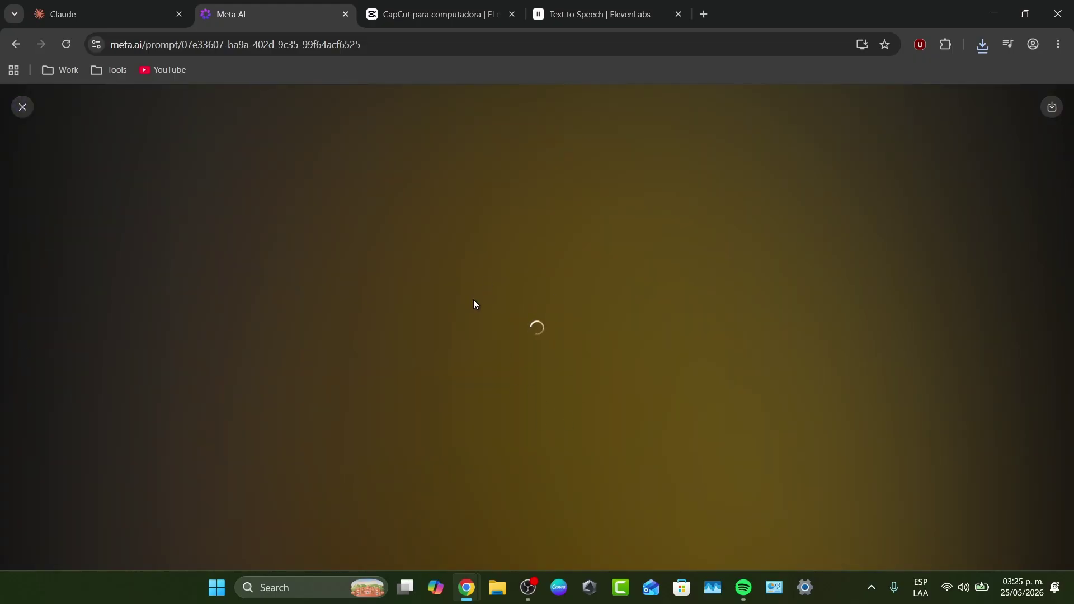
pyautogui.rightClick(584, 322)
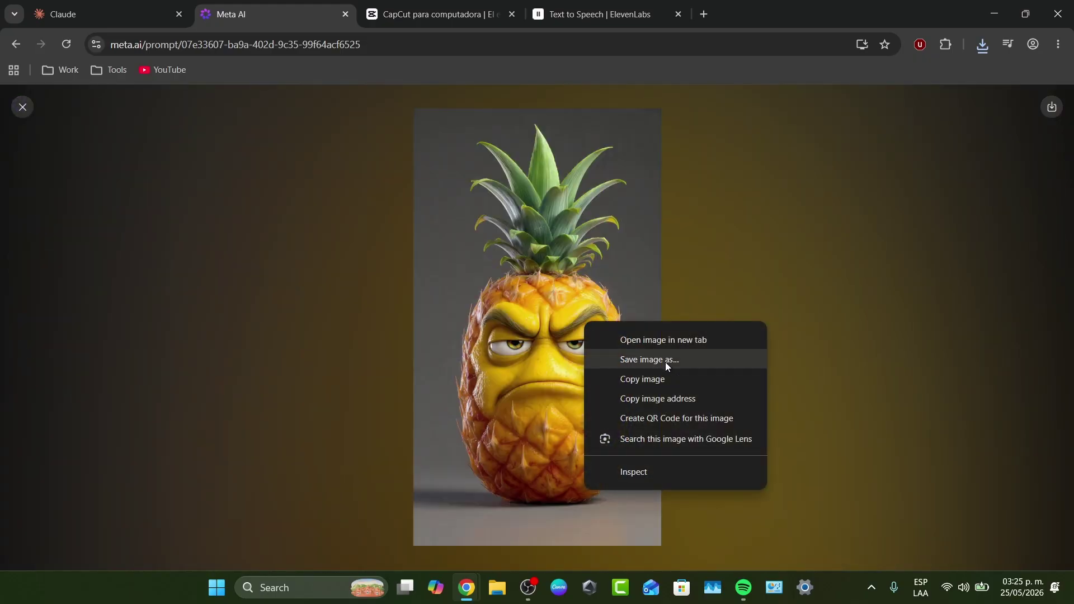
pyautogui.click(666, 362)
pyautogui.click(929, 546)
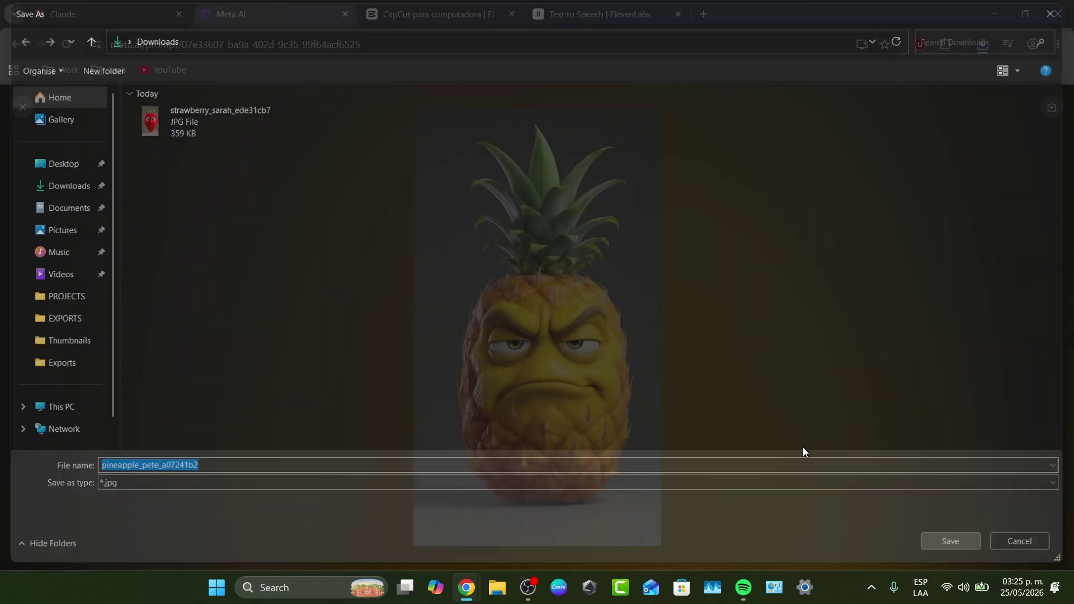
pyautogui.click(53, 110)
# Step: Attach strawberry_sarah_ede31cb7 and pineapple_pete_a07241b2 from the Downloads folder to a new message in the Meta AI chat
pyautogui.click(379, 533)
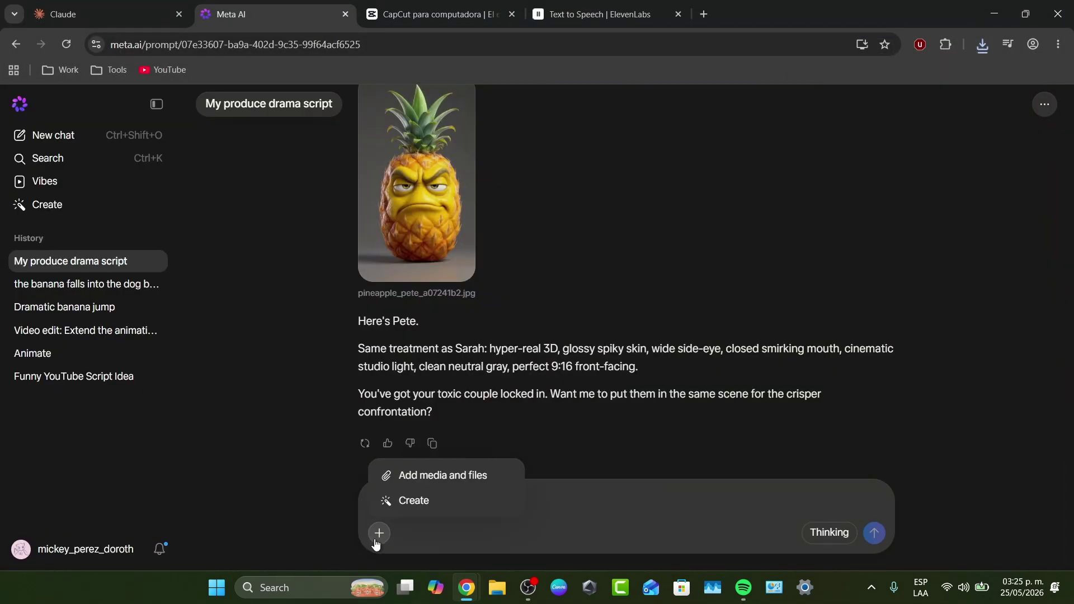
pyautogui.click(442, 475)
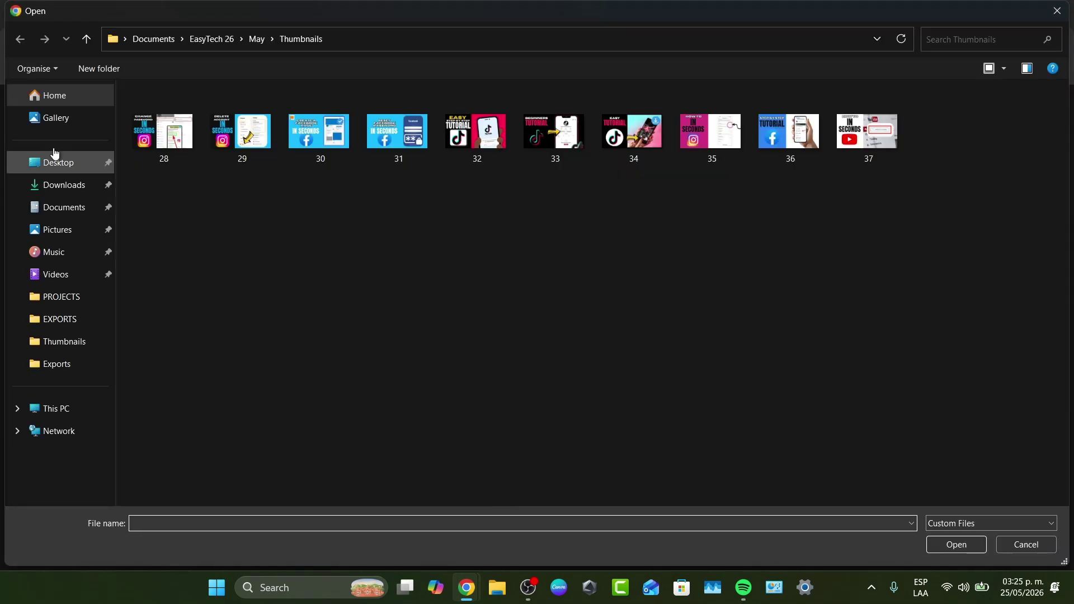
pyautogui.click(56, 185)
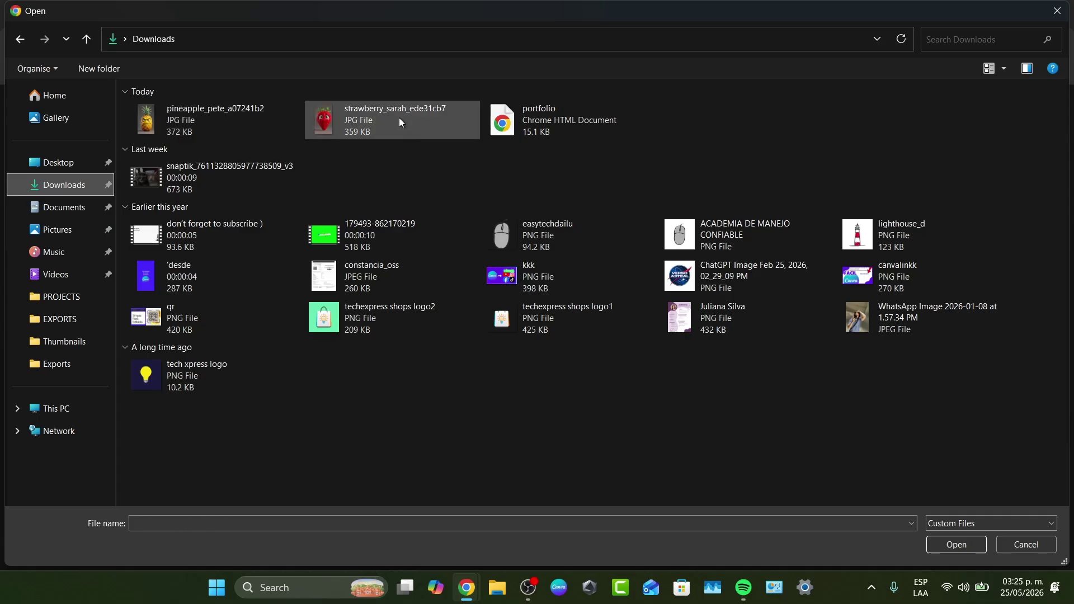
pyautogui.click(399, 117)
pyautogui.keyDown('ctrl'); pyautogui.click(246, 122); pyautogui.keyUp('ctrl')
pyautogui.click(970, 549)
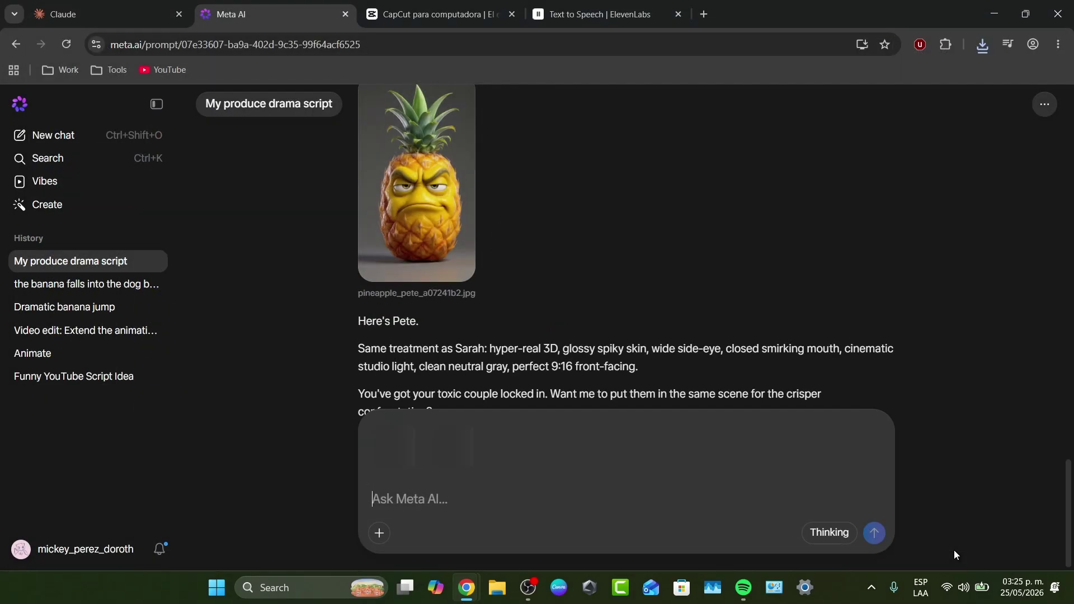
pyautogui.click(627, 387)
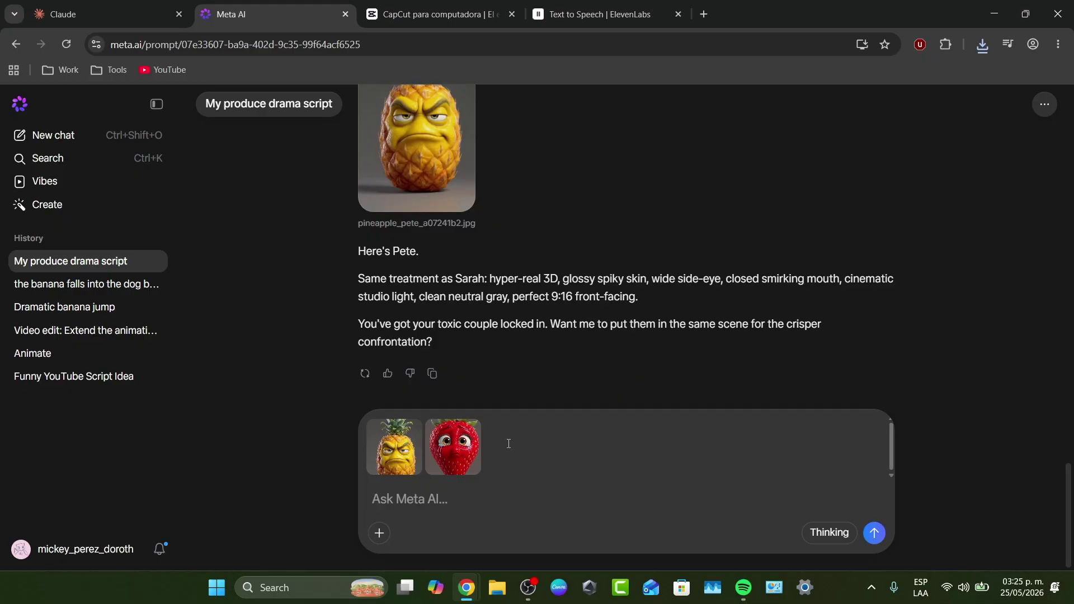
# Step: Submit the prompt "generate a video about this two characters arguing about this script:" followed by the "Berry Betrayal" script
pyautogui.click(411, 505)
pyautogui.write('generate a')
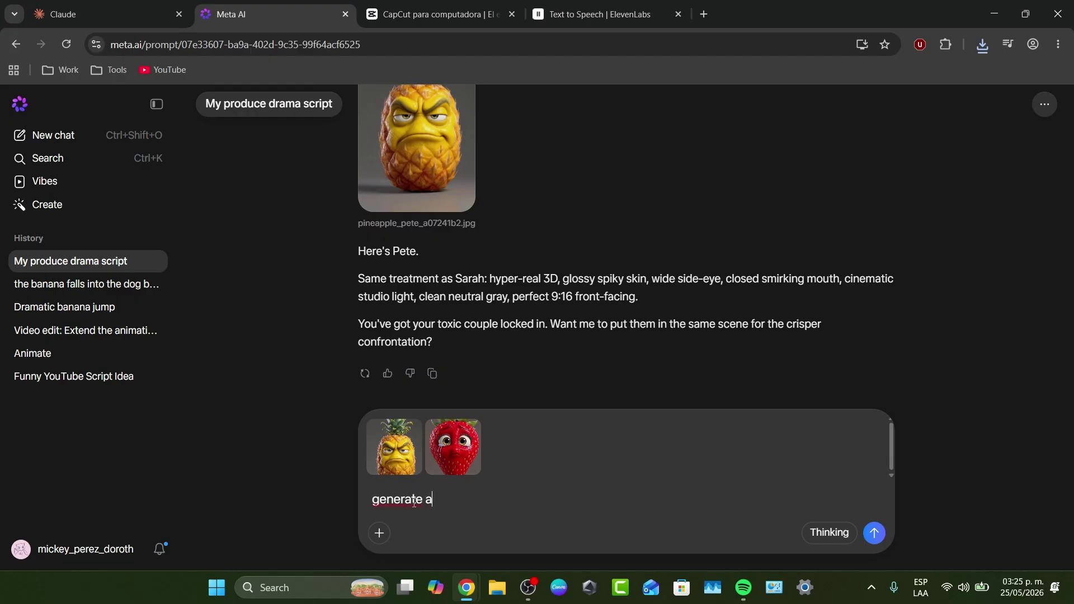
pyautogui.write(' video about this two character')
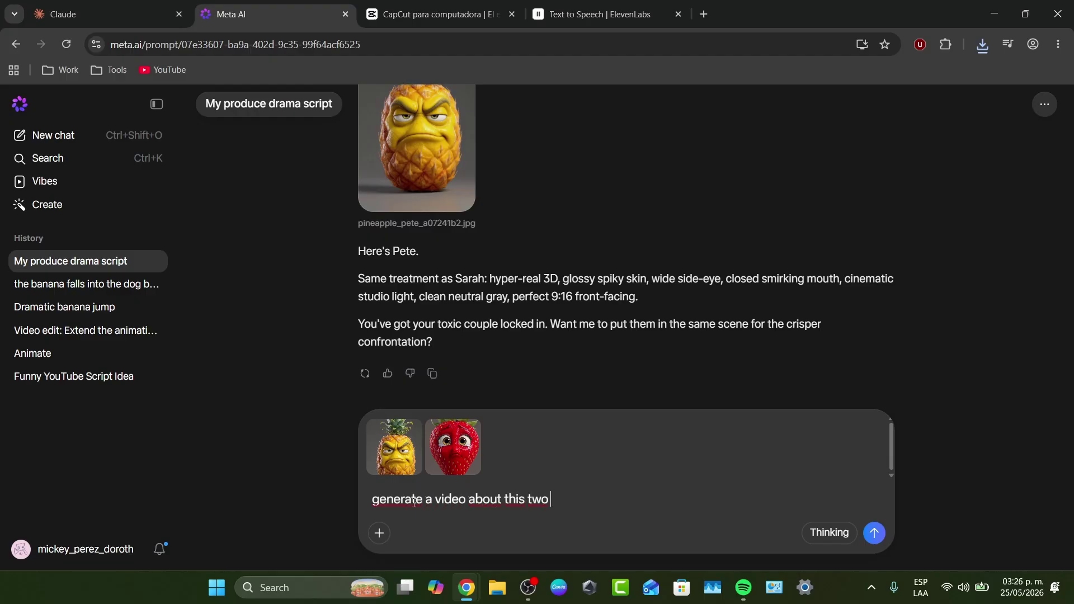
pyautogui.write('s argui')
pyautogui.click(875, 533)
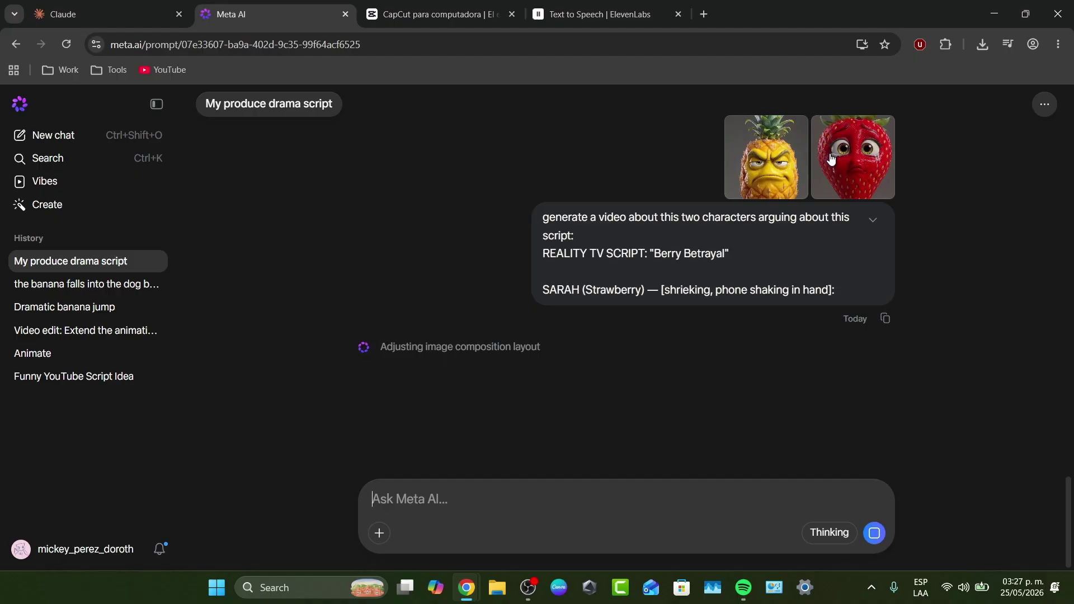
# Step: Look over the pineapple's tagged dialogue in ElevenLabs Text to Speech and return to the Meta AI chat
pyautogui.click(599, 14)
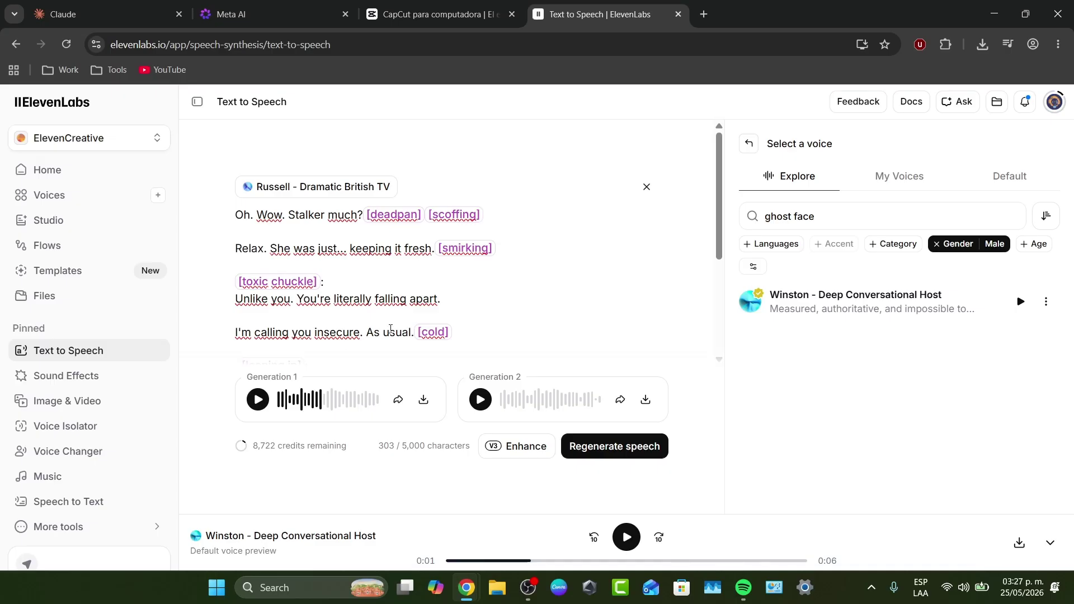
pyautogui.scroll(-3, 475, 271)
pyautogui.scroll(3, 484, 269)
pyautogui.click(268, 14)
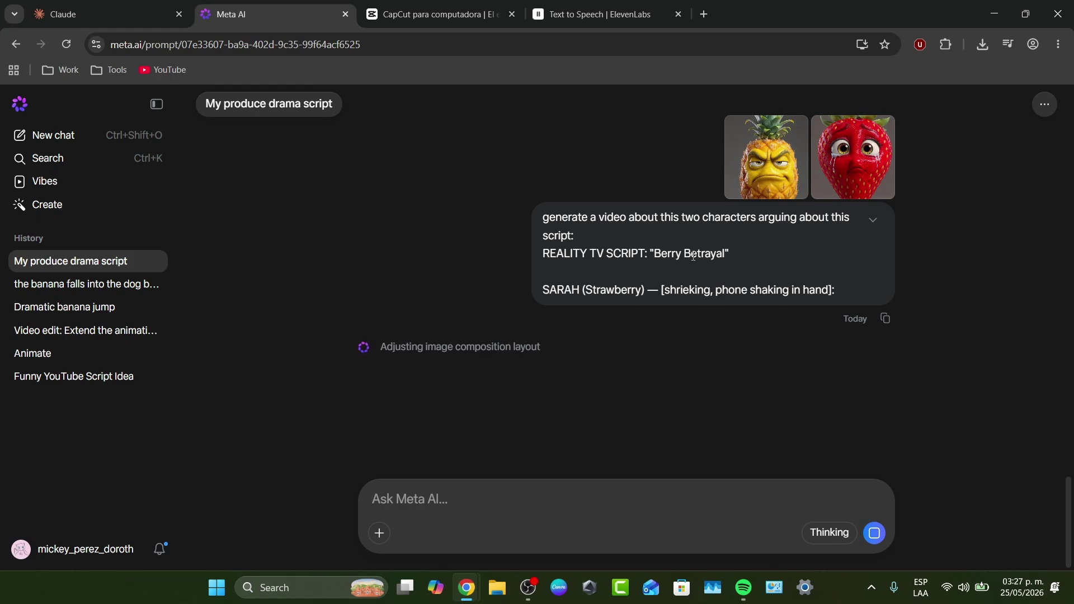
# Step: Switch to the CapCut desktop editor page and examine its AI tools, creator features and download options
pyautogui.click(439, 14)
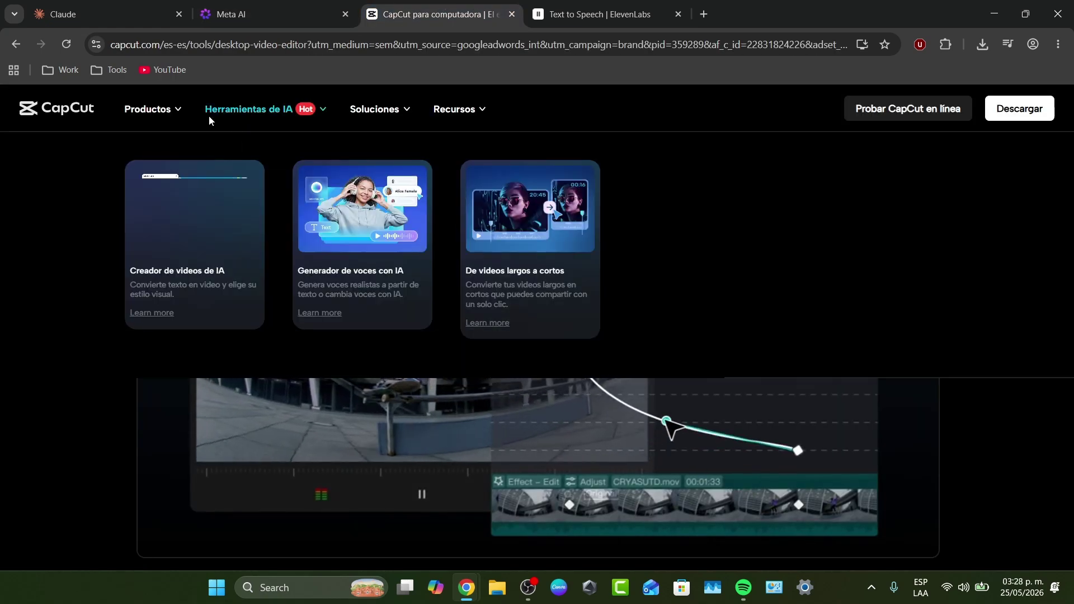
pyautogui.moveTo(177, 118)
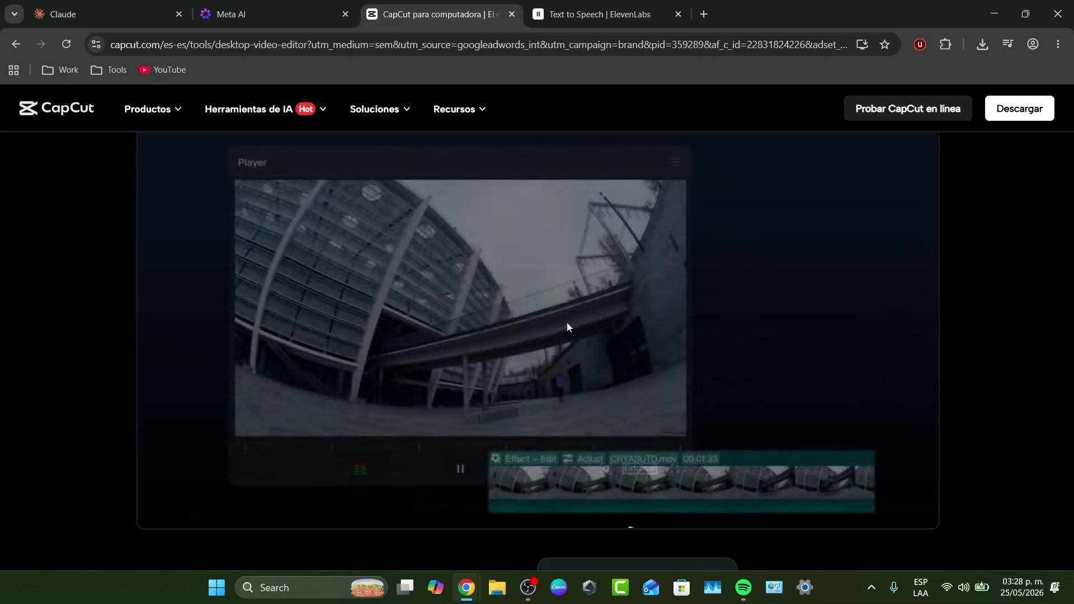
pyautogui.scroll(-6, 566, 323)
pyautogui.scroll(-1, 568, 328)
pyautogui.scroll(-1, 568, 327)
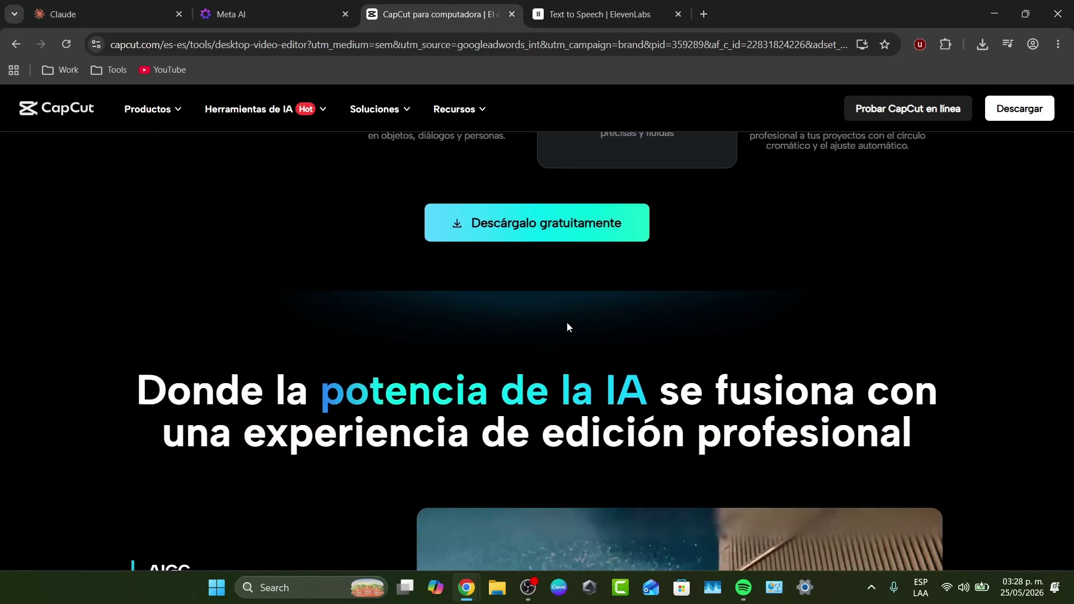
pyautogui.scroll(2, 568, 327)
pyautogui.scroll(-5, 594, 417)
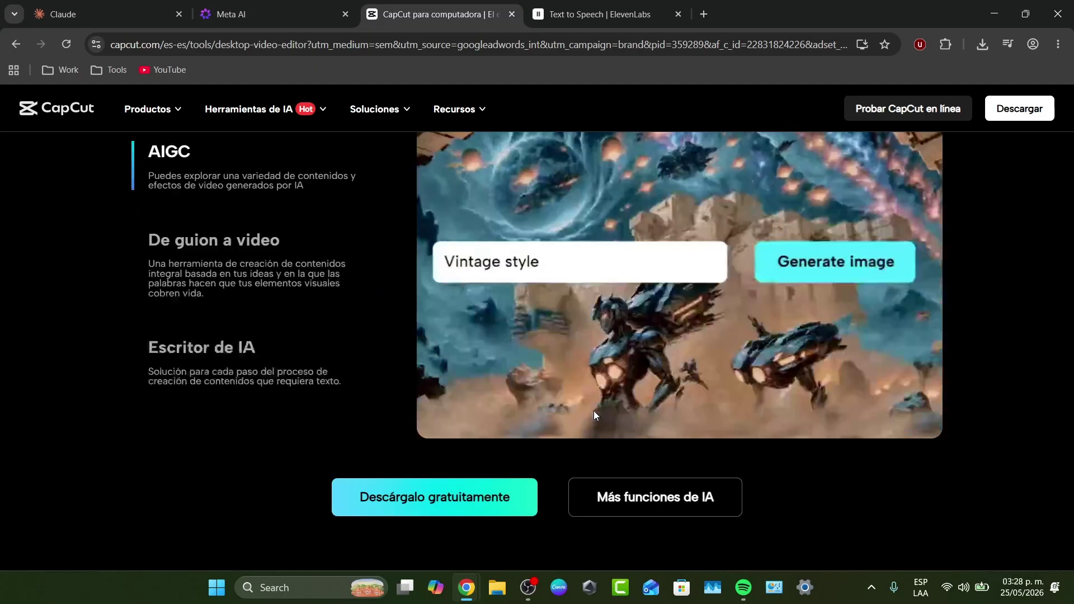
pyautogui.scroll(10, 593, 411)
pyautogui.scroll(-1, 582, 406)
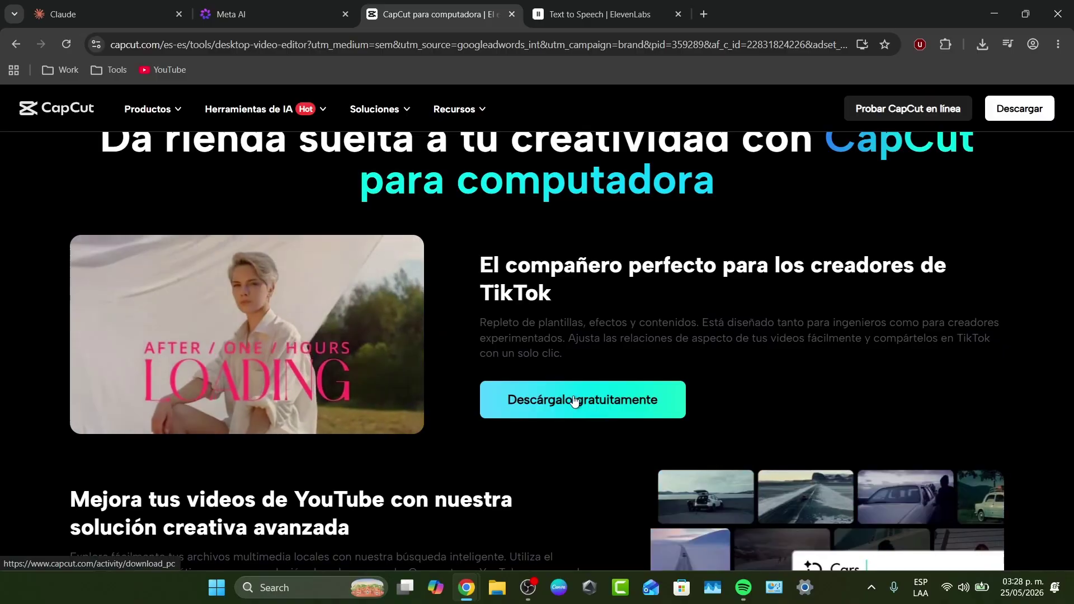
pyautogui.scroll(1, 574, 400)
pyautogui.scroll(10, 573, 400)
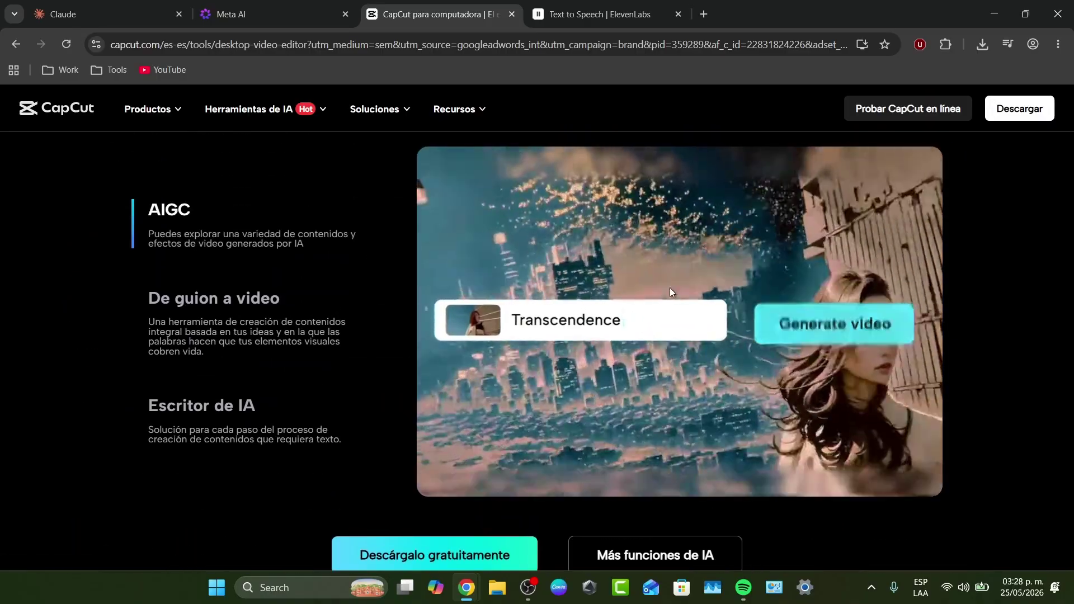
# Step: Check the video generation in the Meta AI chat and examine CapCut's automatic subtitle and aspect-ratio features
pyautogui.click(301, 13)
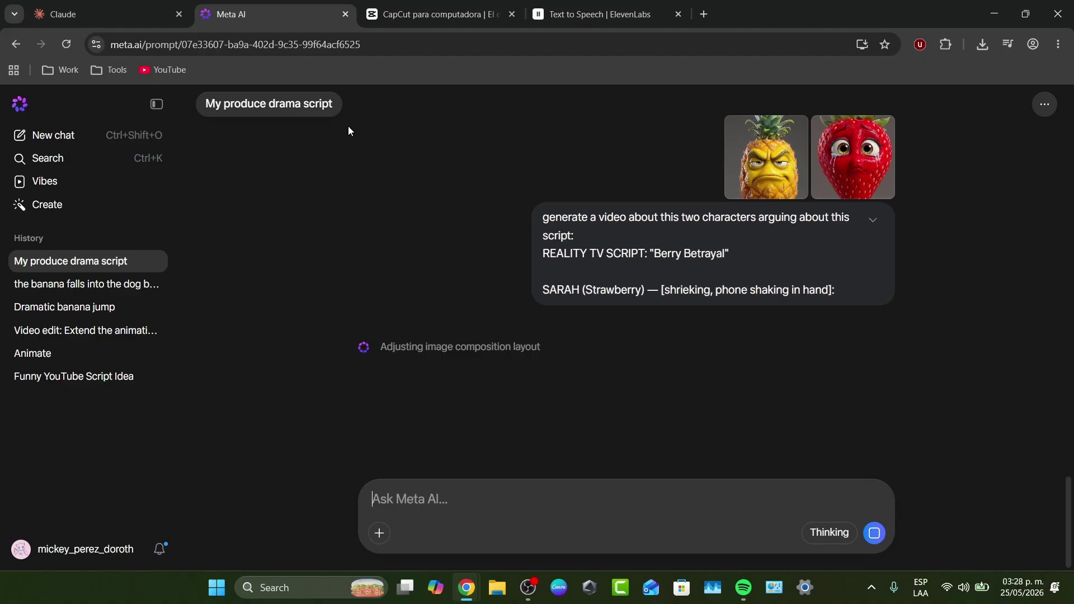
pyautogui.click(431, 14)
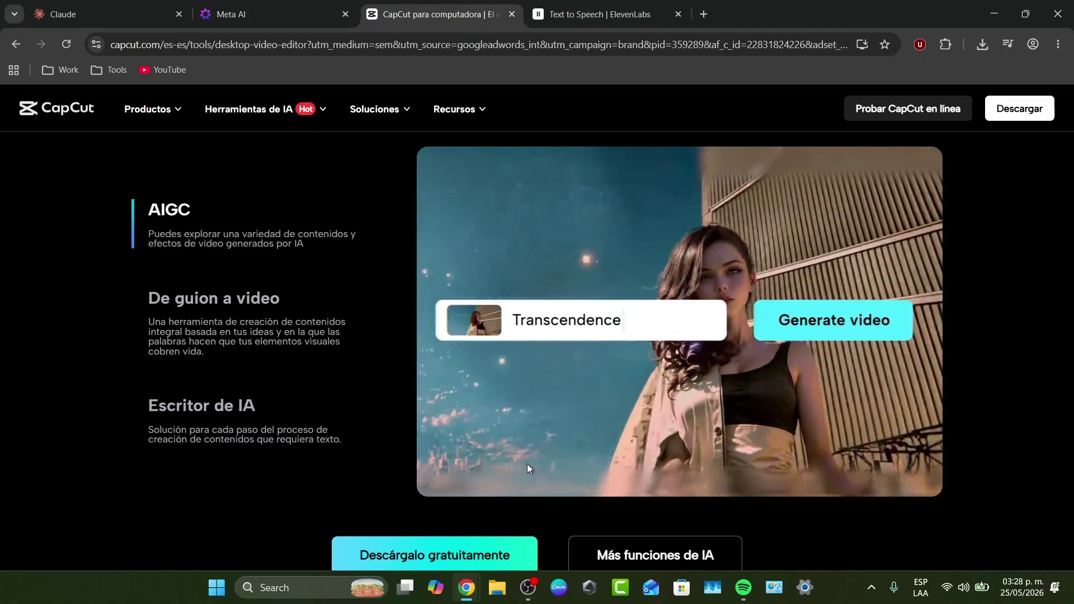
pyautogui.click(236, 10)
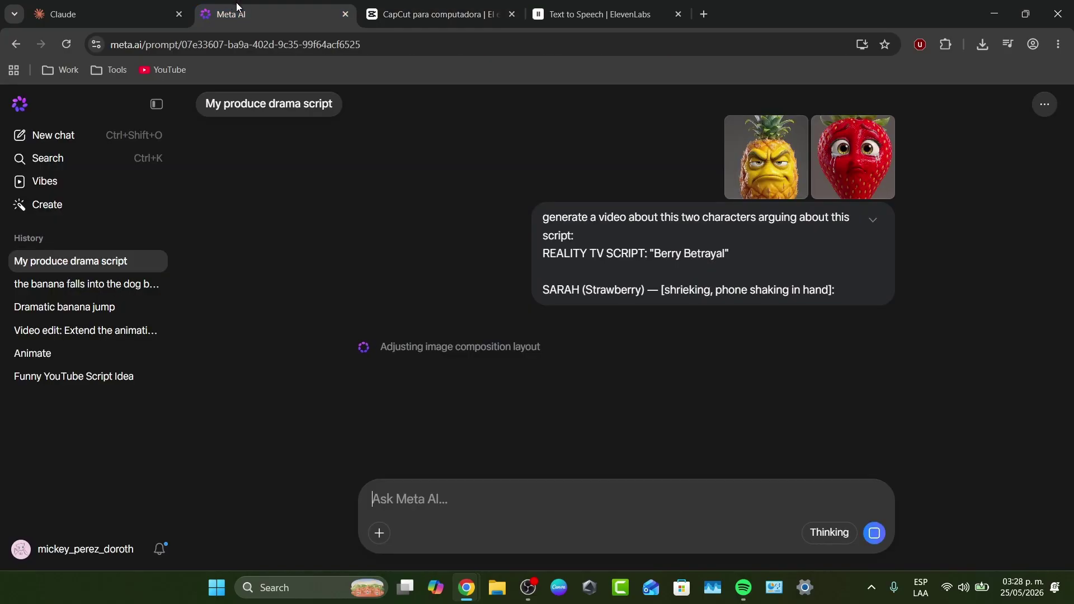
pyautogui.click(454, 10)
pyautogui.scroll(-15, 659, 400)
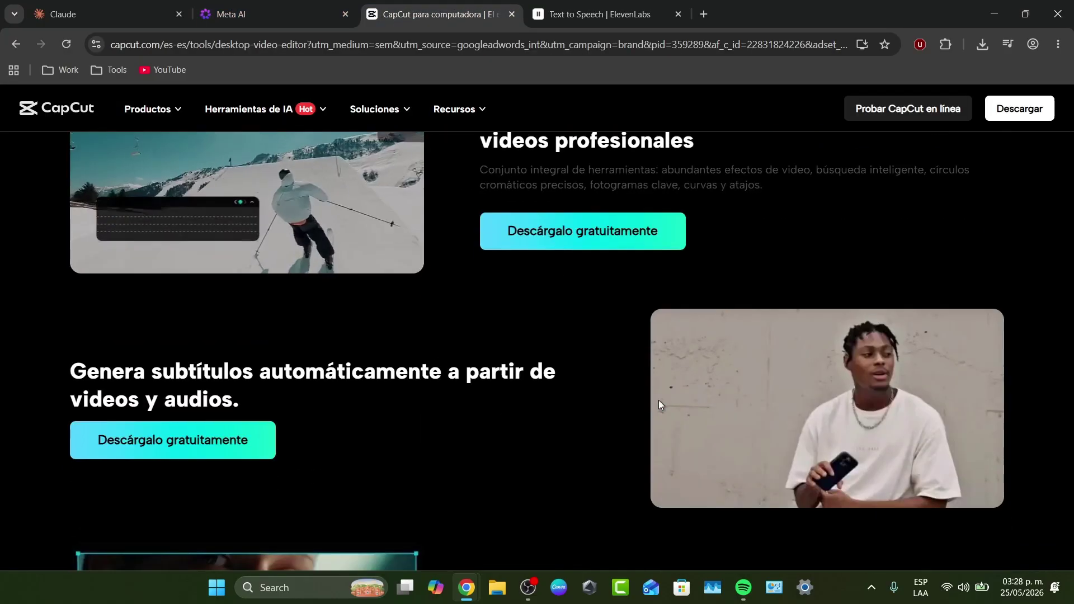
pyautogui.scroll(-1, 659, 401)
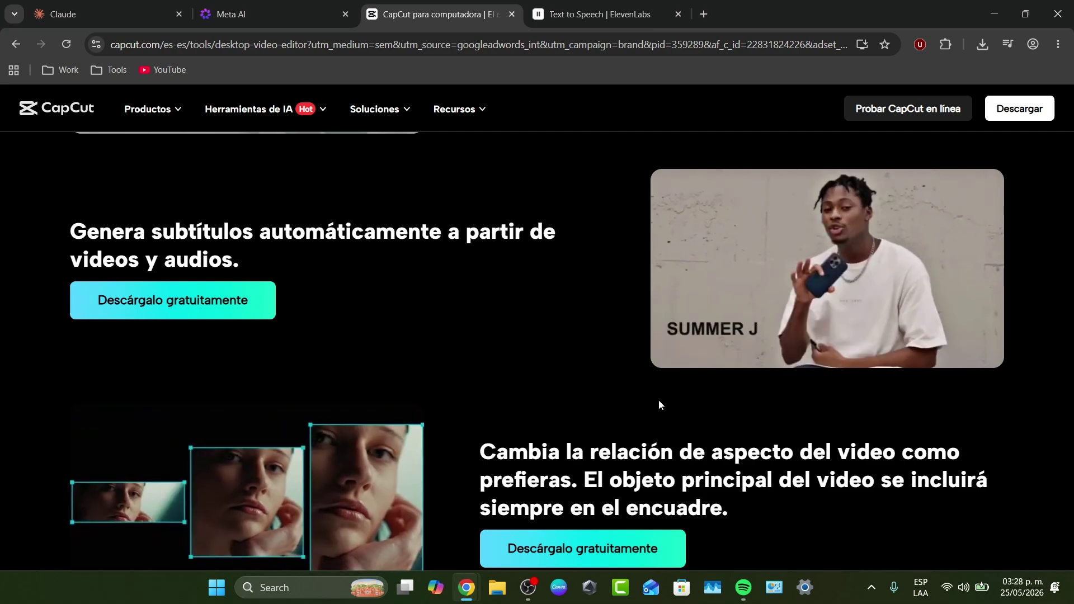
# Step: View the generated strawberry and pineapple video in the Meta AI chat and compare it with the kitchen image in Gemini
pyautogui.hotkey('ctrl', 'shift', 'Tab')
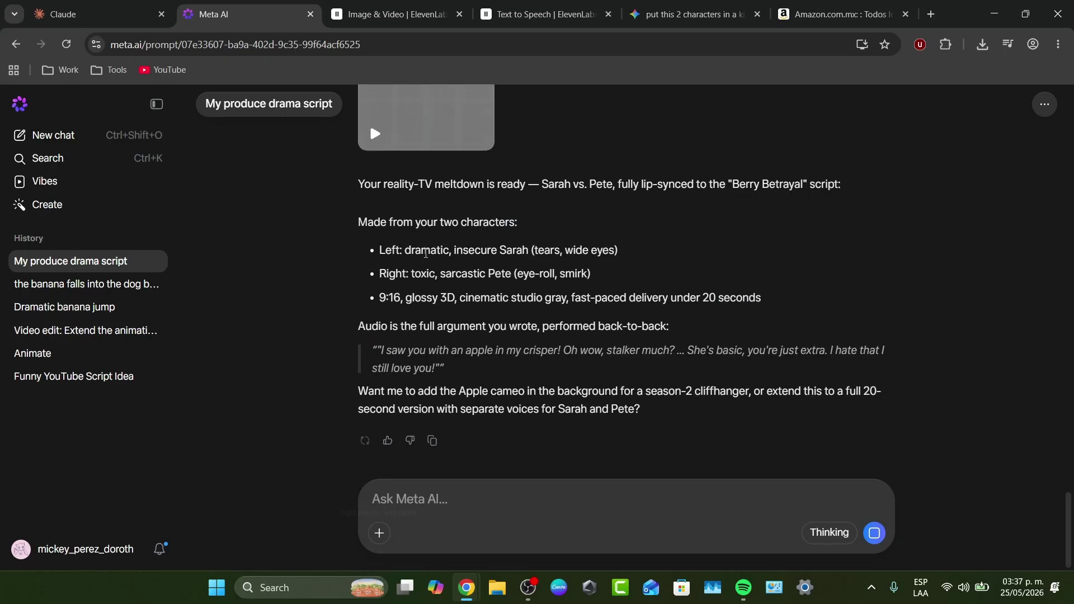
pyautogui.scroll(4, 425, 253)
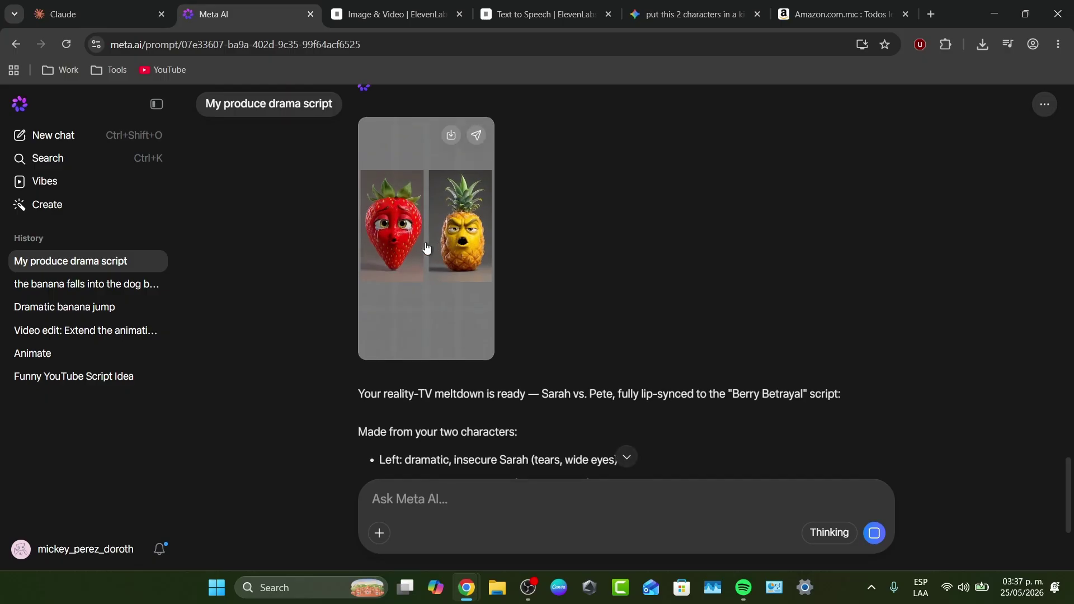
pyautogui.scroll(1, 427, 248)
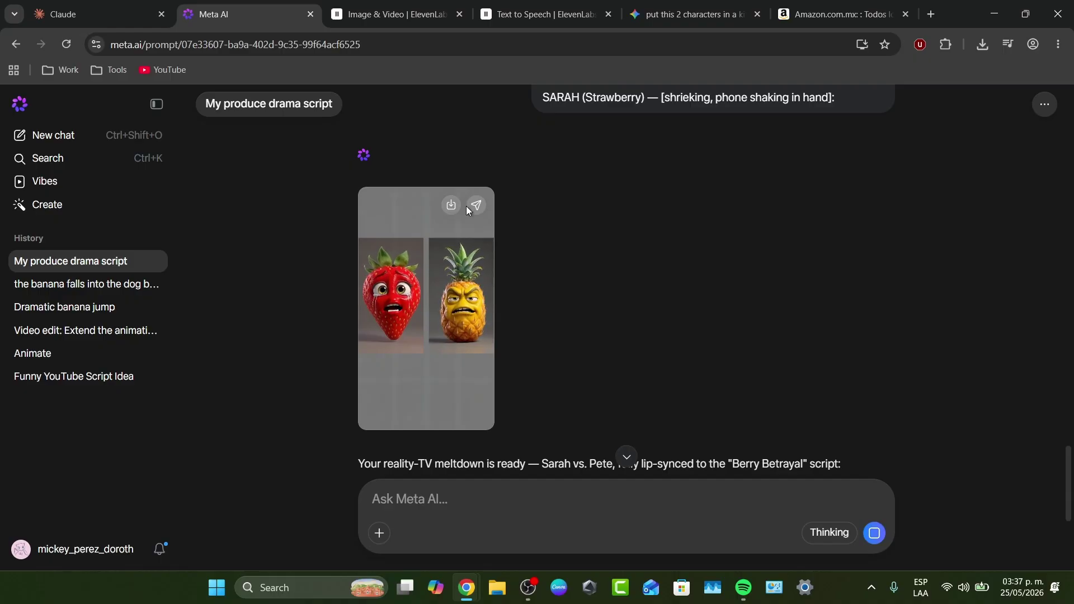
pyautogui.click(696, 4)
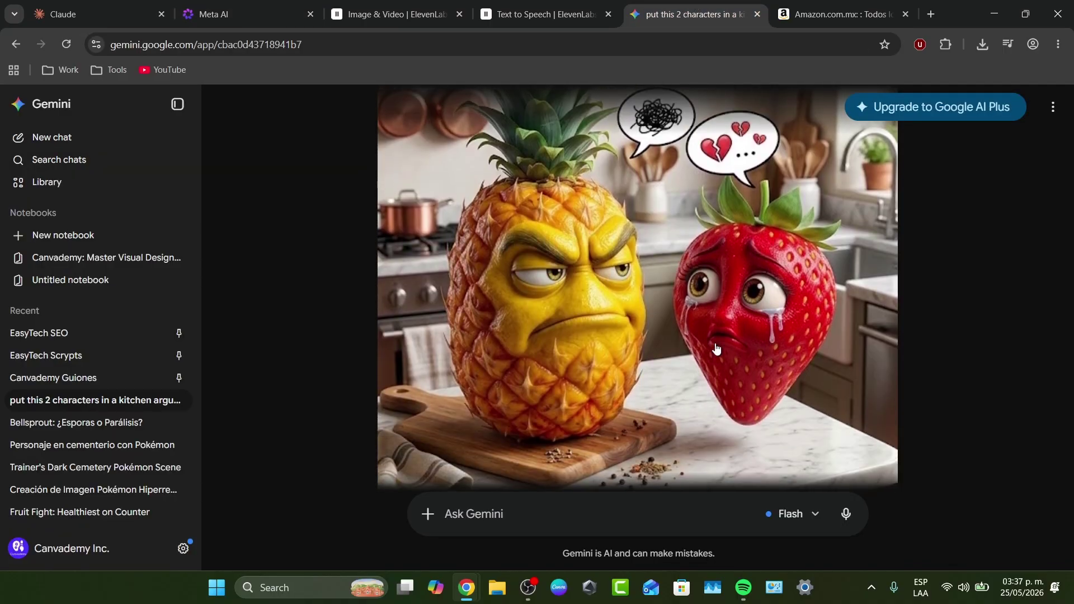
pyautogui.click(247, 12)
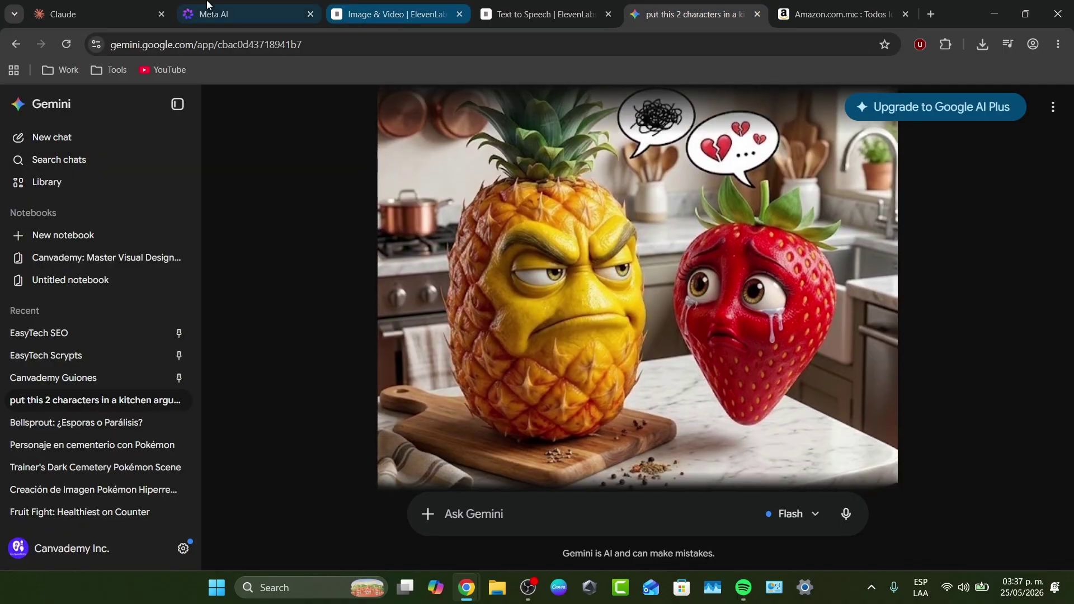
# Step: Look at the media and creation options for a new Meta AI message and review the reply below the video
pyautogui.click(379, 533)
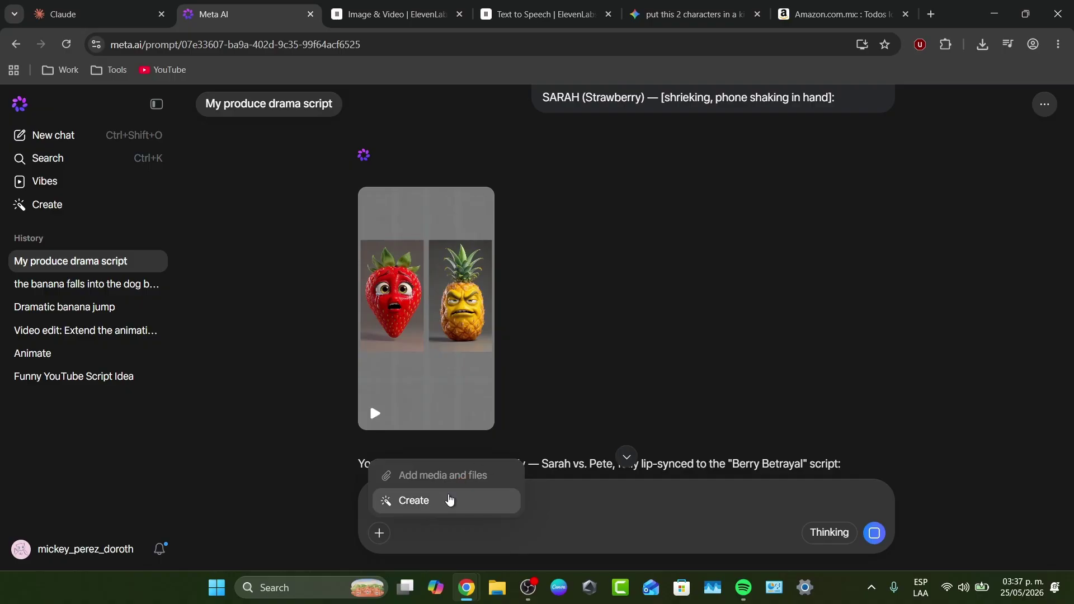
pyautogui.scroll(-5, 638, 379)
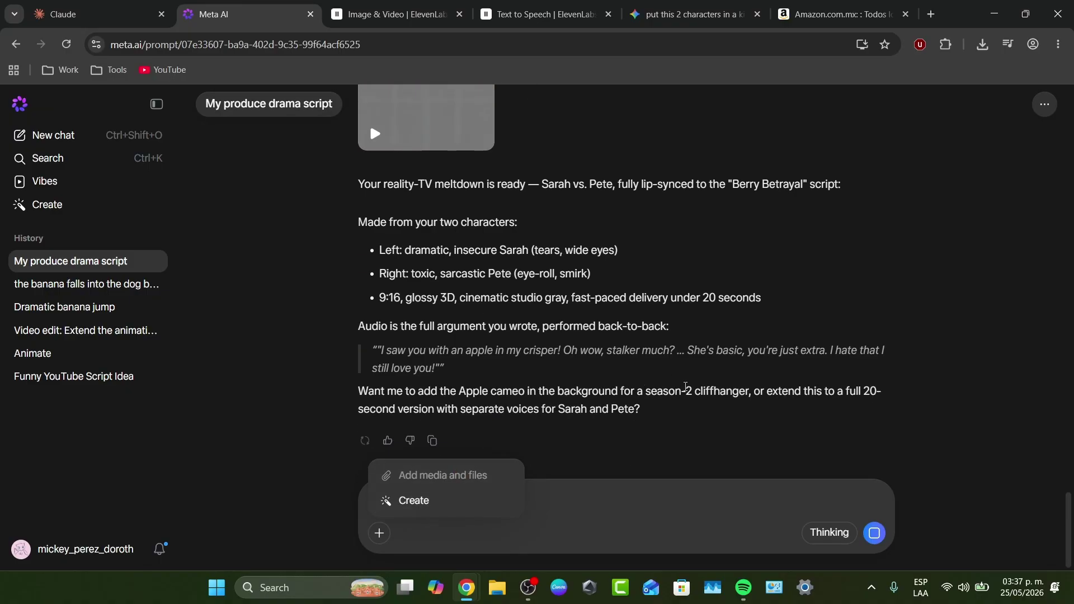
pyautogui.click(845, 493)
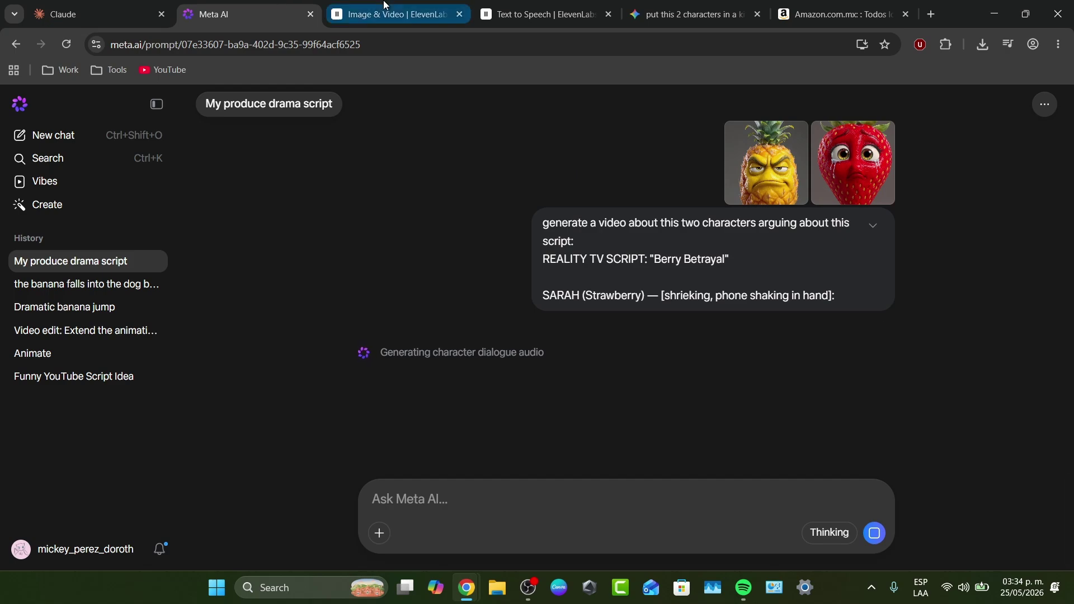
# Step: Review the ElevenLabs Image & Video prompt and its start frame, view the source kitchen image in Gemini, and return to Meta AI
pyautogui.click(383, 6)
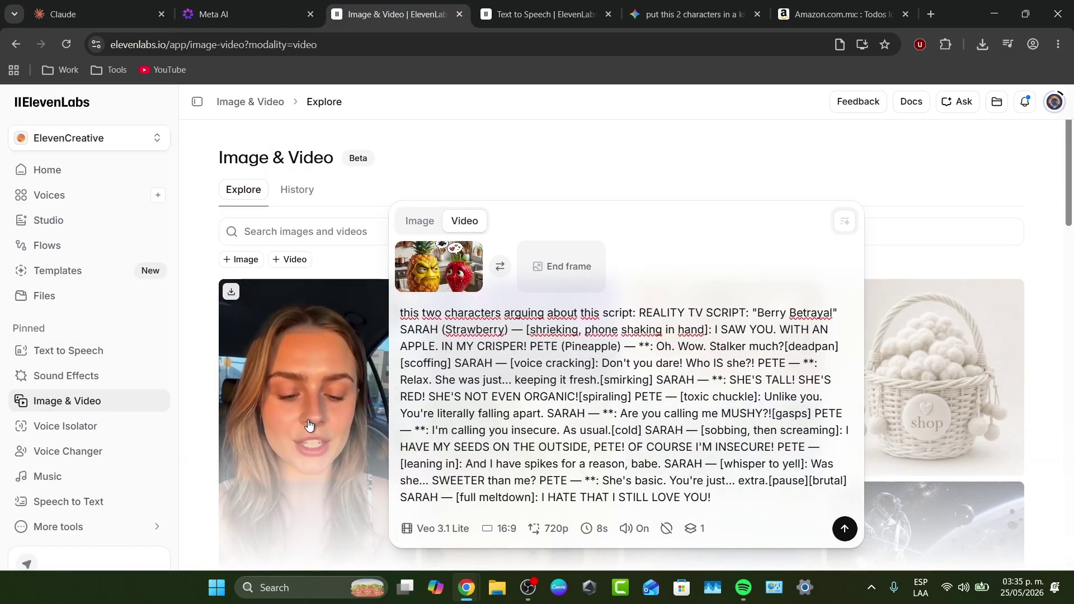
pyautogui.click(526, 13)
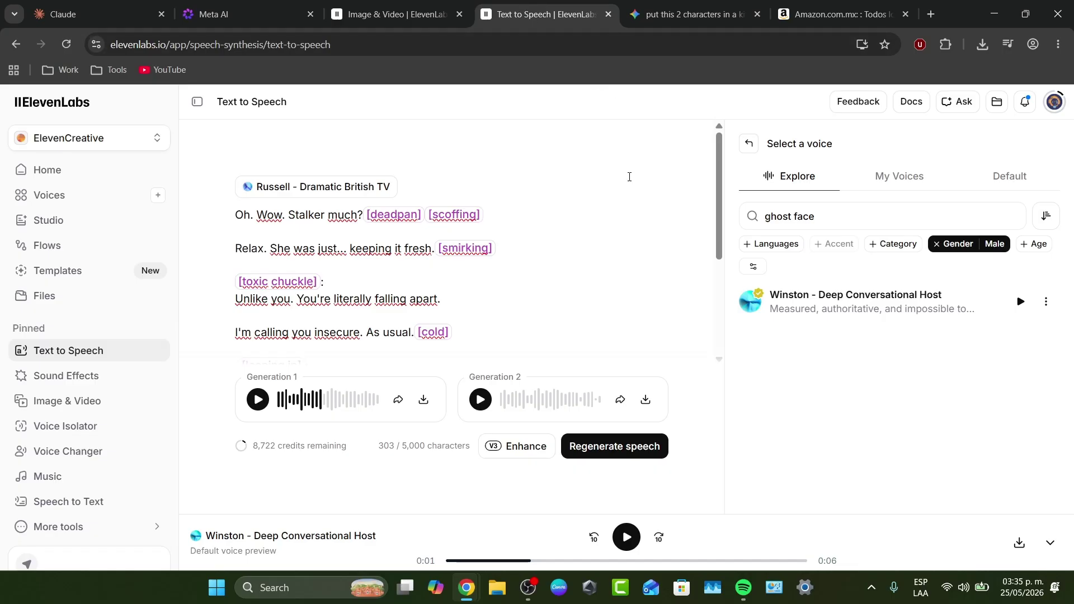
pyautogui.click(398, 5)
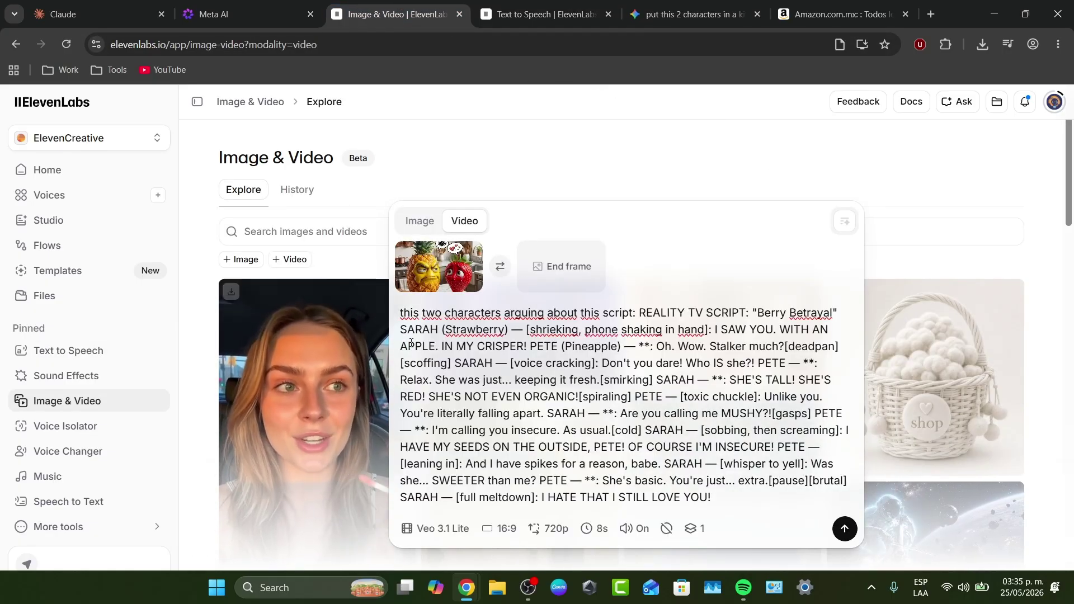
pyautogui.click(694, 14)
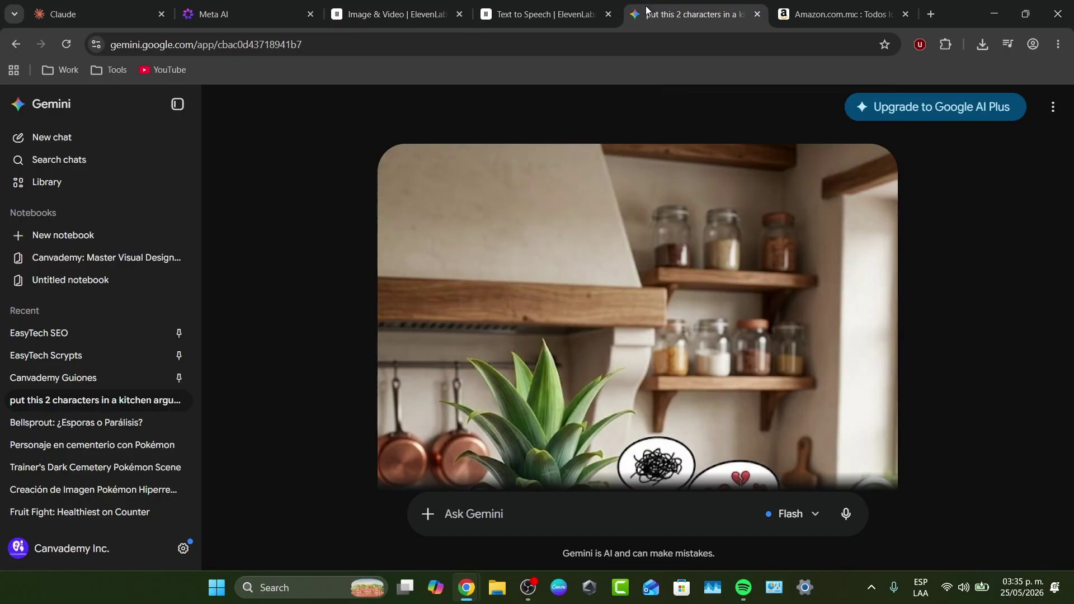
pyautogui.scroll(-5, 566, 325)
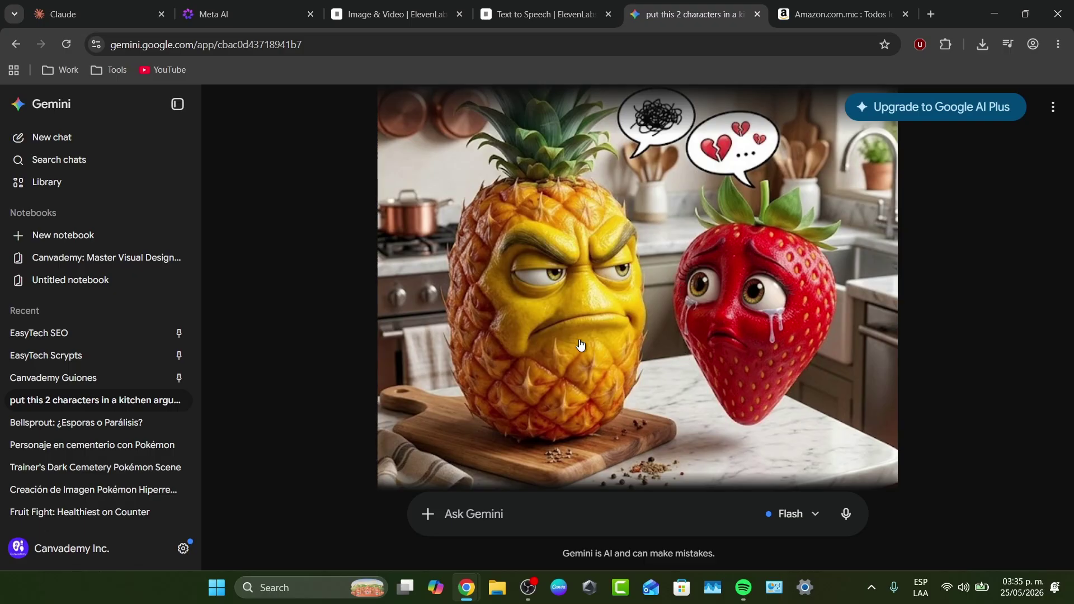
pyautogui.click(283, 8)
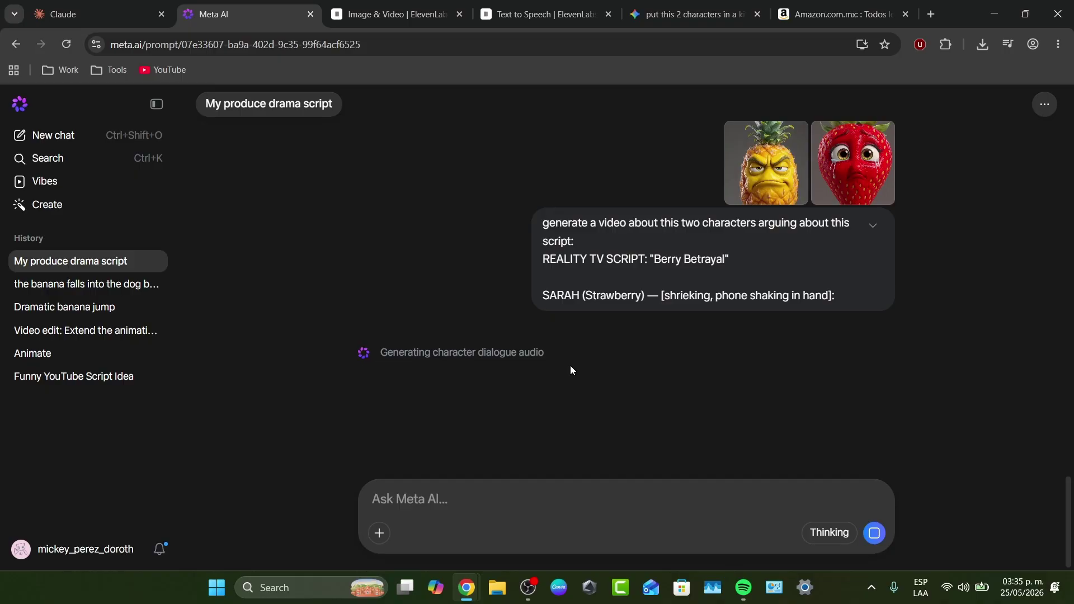